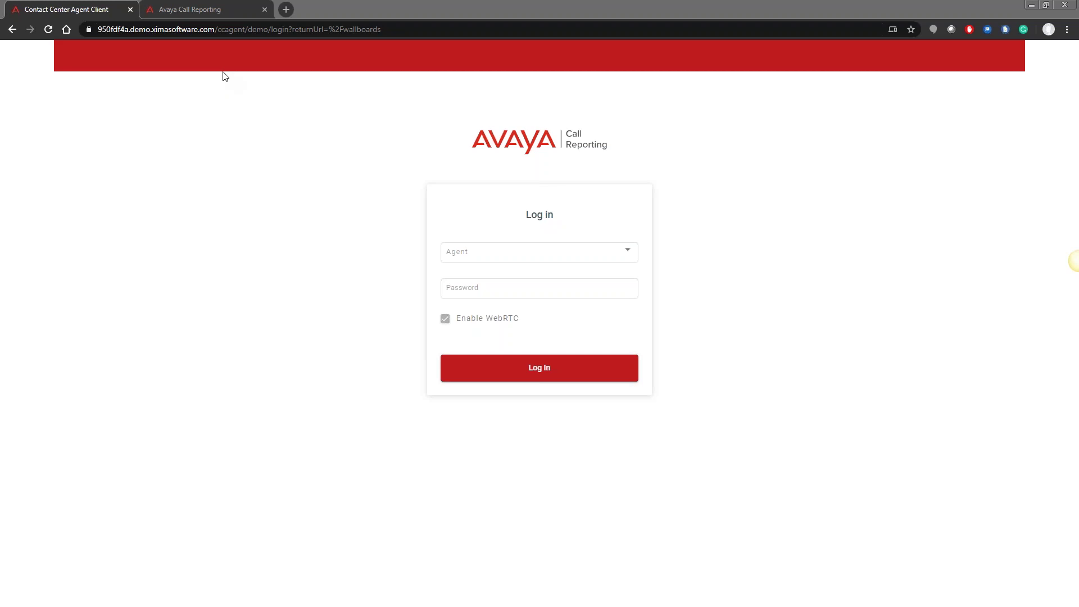
Step: Highlight the "ccagent" path segment in the agent client's web address
drag(217, 30, 248, 30)
drag(430, 32, 95, 31)
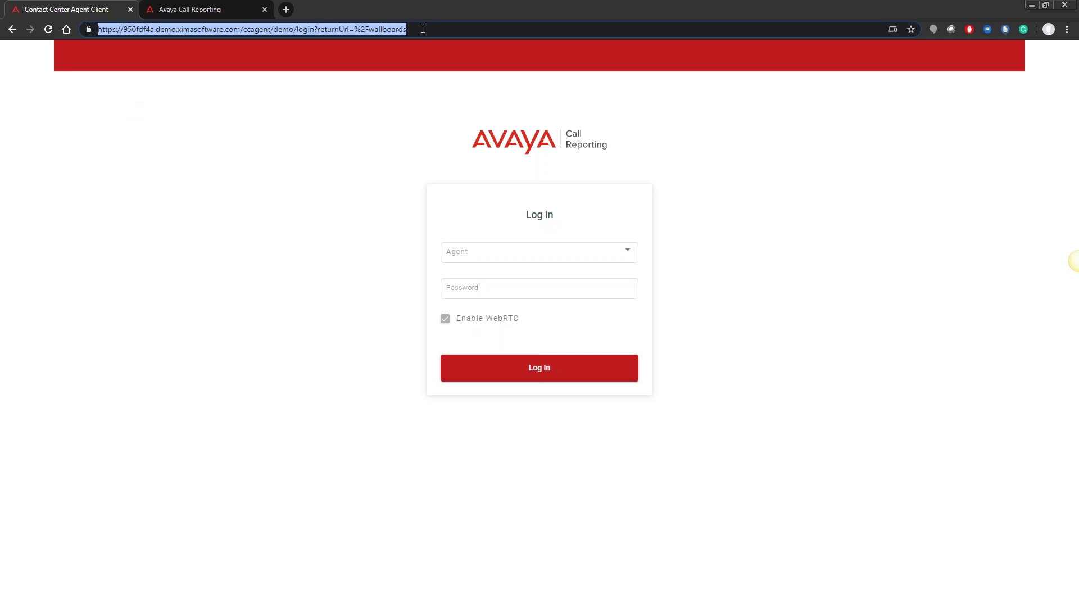
drag(243, 29, 271, 30)
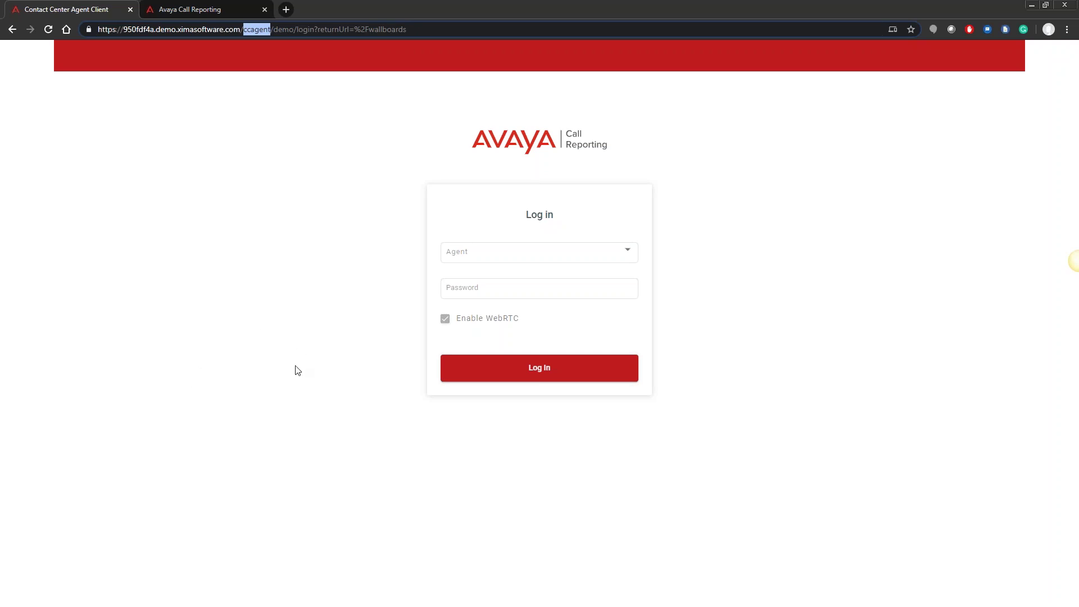
Step: Highlight the "web" path segment in the Avaya Call Reporting login page's address and close that page
click(208, 12)
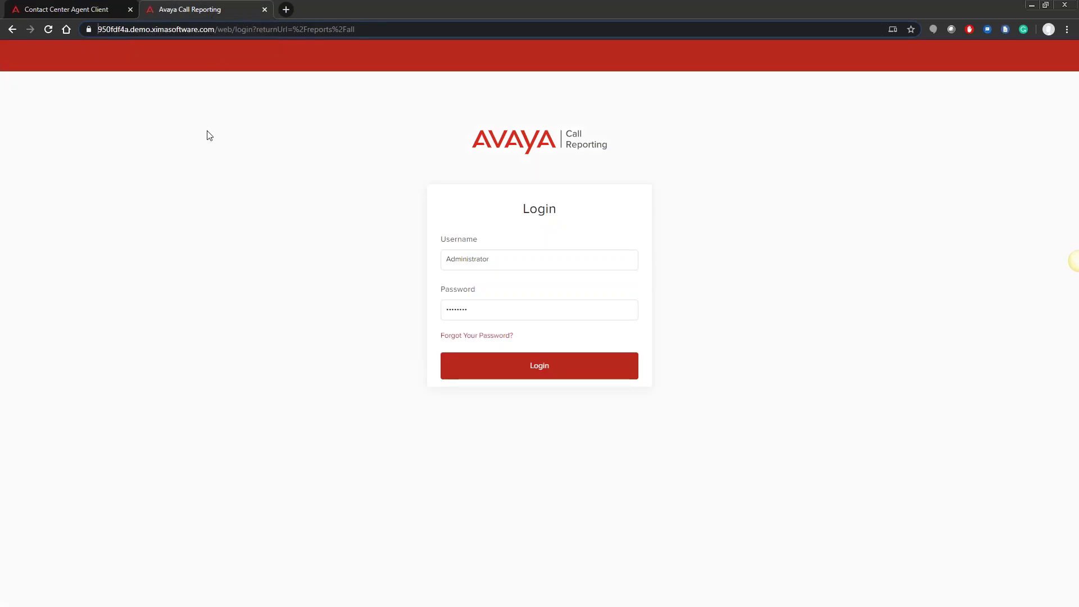
click(219, 32)
double_click(231, 31)
click(257, 28)
drag(257, 28, 245, 29)
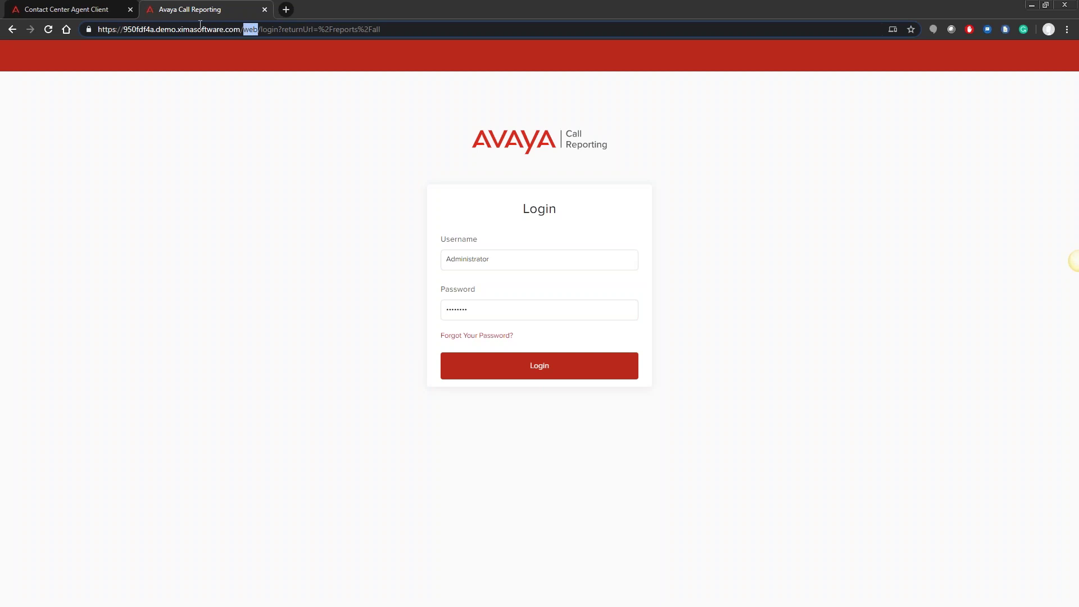
click(92, 11)
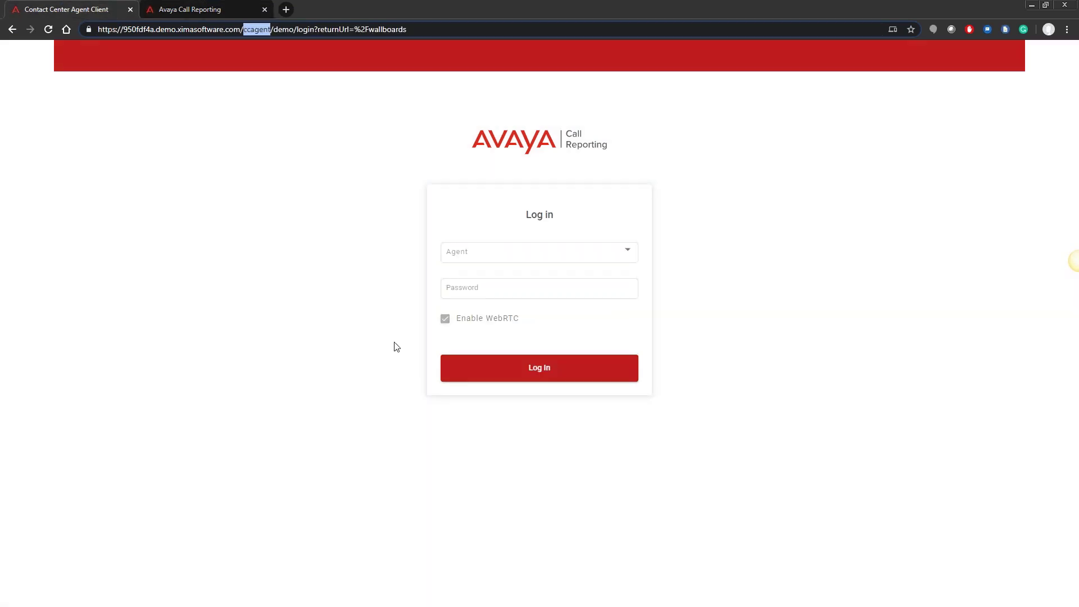
click(265, 10)
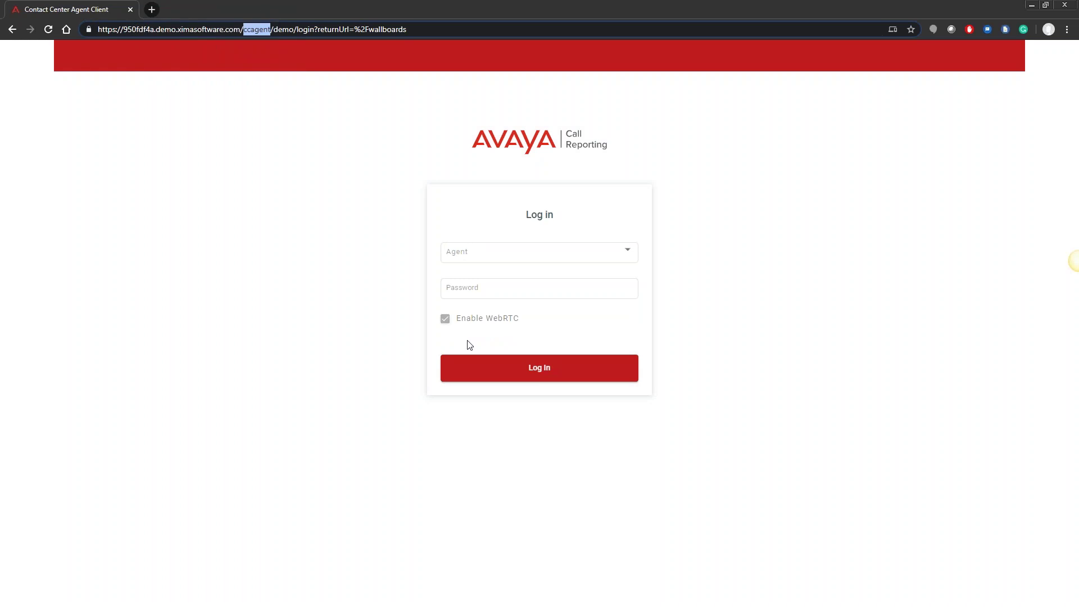
Step: Log in as the sixth agent in the agent list, entering the account password
click(508, 260)
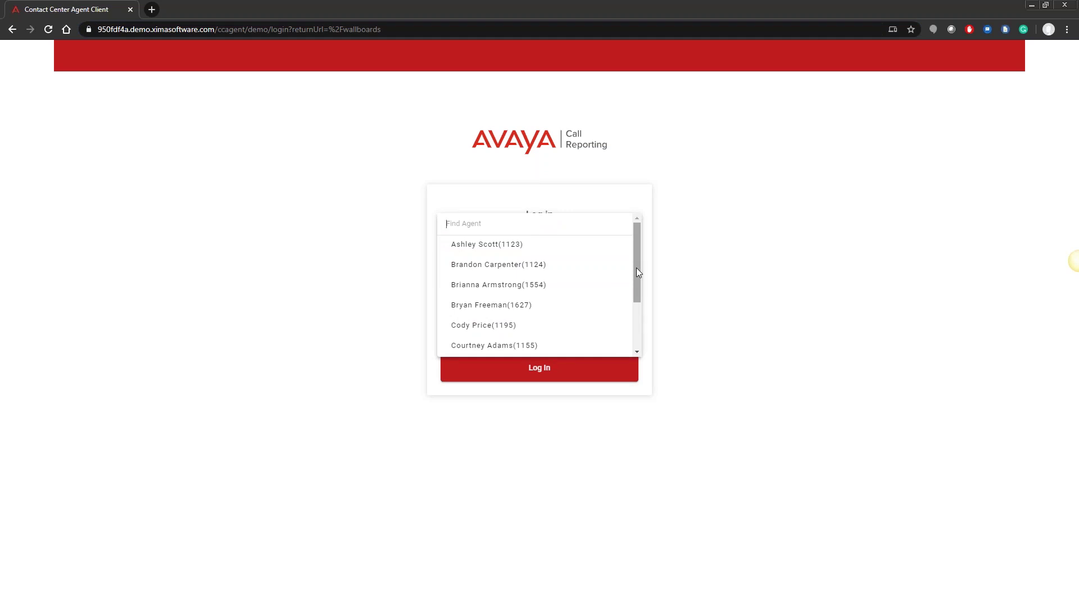
click(500, 347)
click(532, 287)
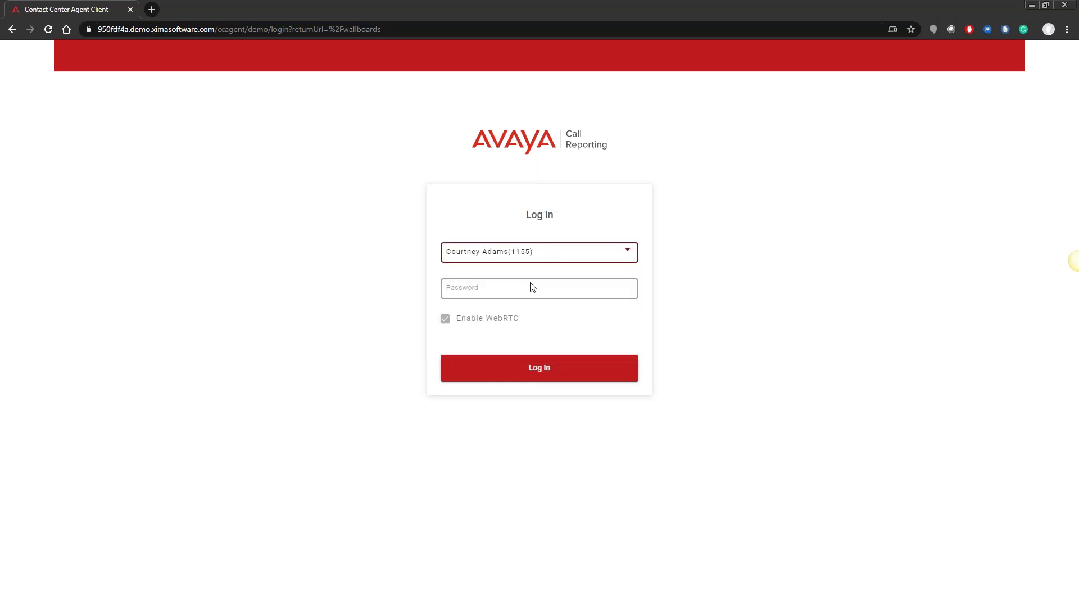
click(491, 296)
text(••)
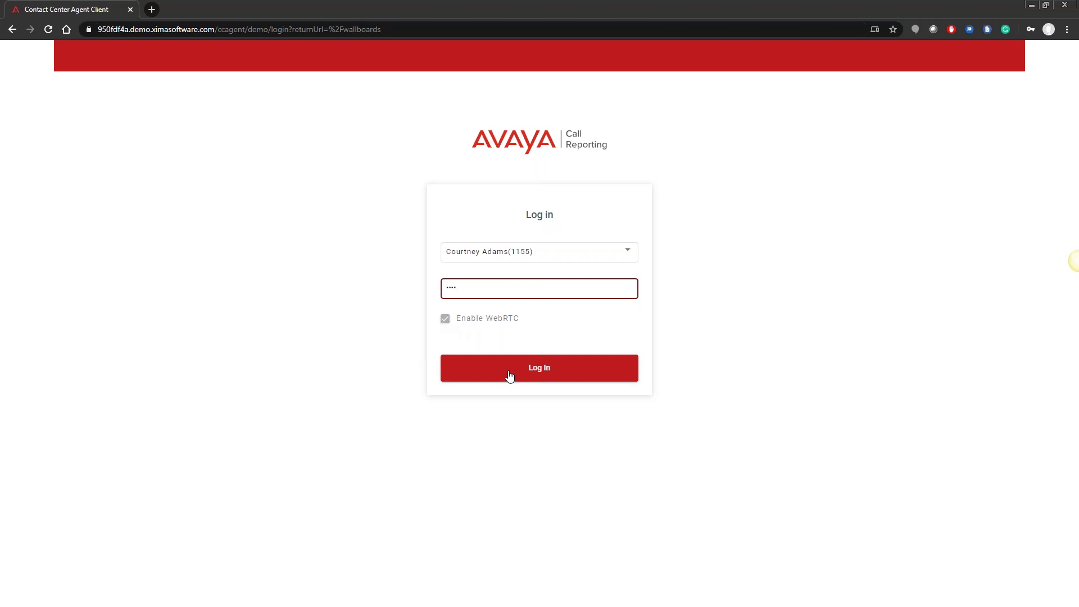
click(465, 358)
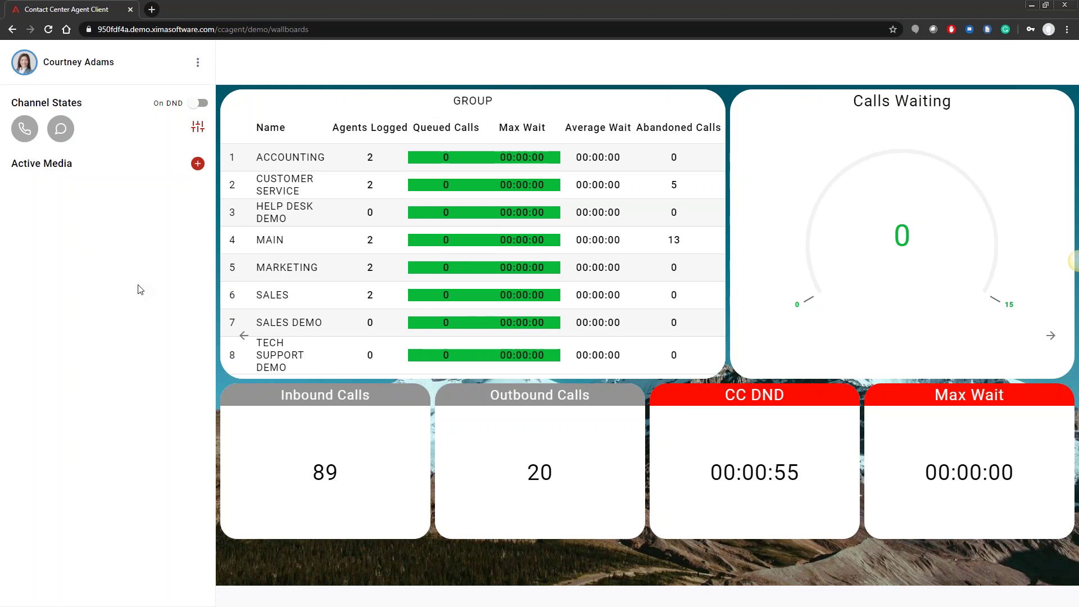
Step: Switch the agent from DND to Ready and enable the phone and chat channels
click(201, 103)
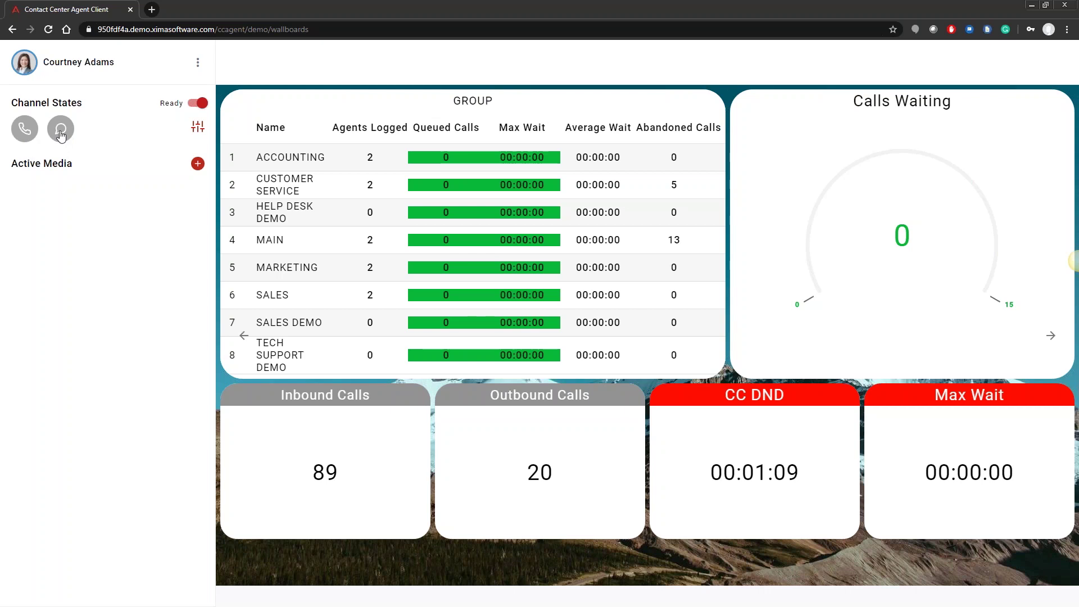
click(24, 131)
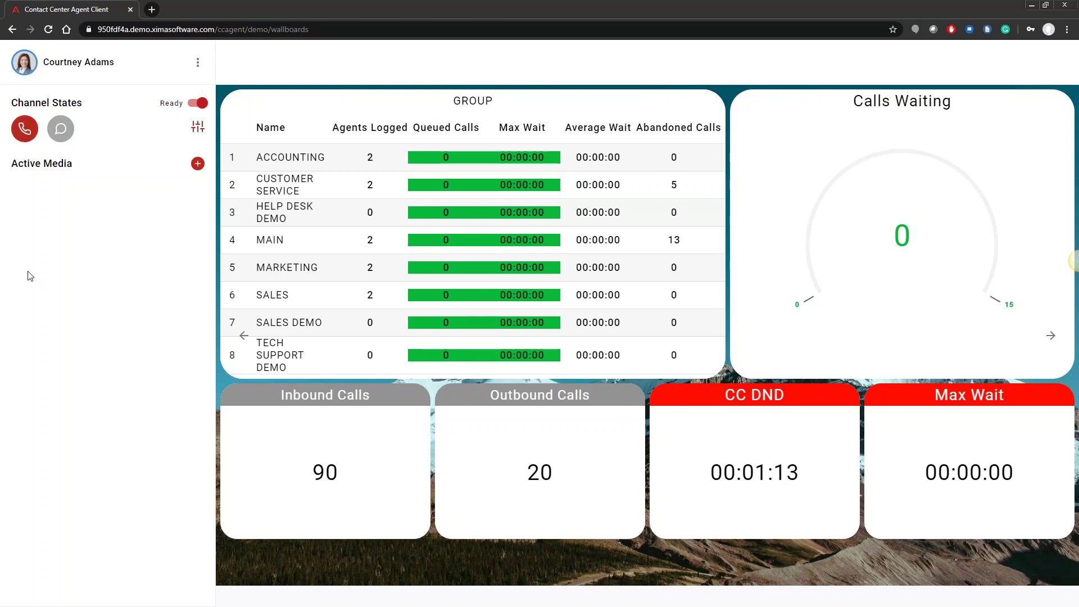
click(65, 136)
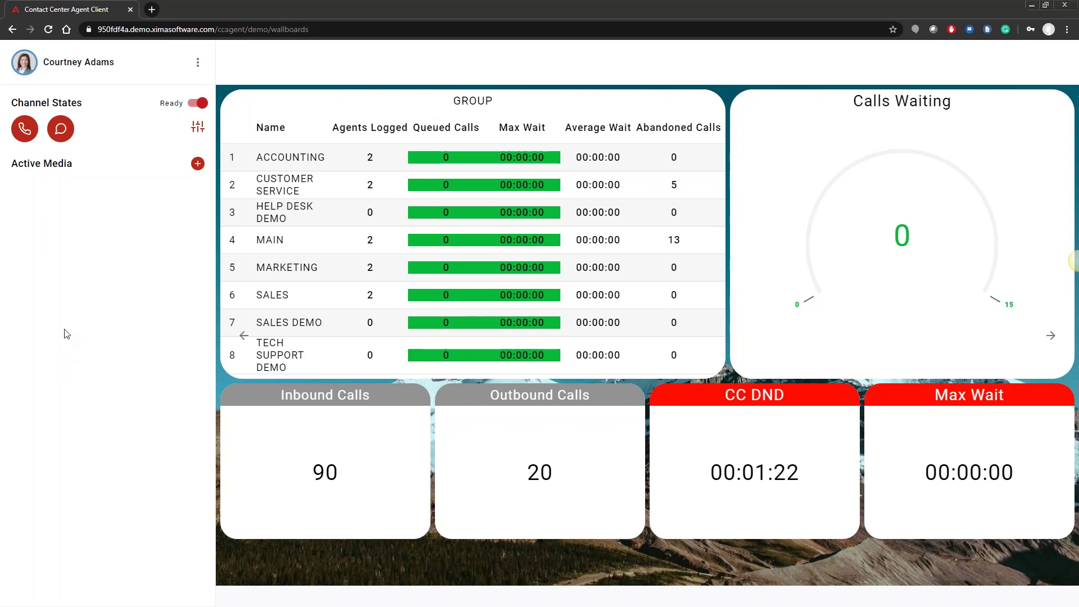
Step: Turn the phone channel off and back on, and do the same for the chat channel
click(24, 129)
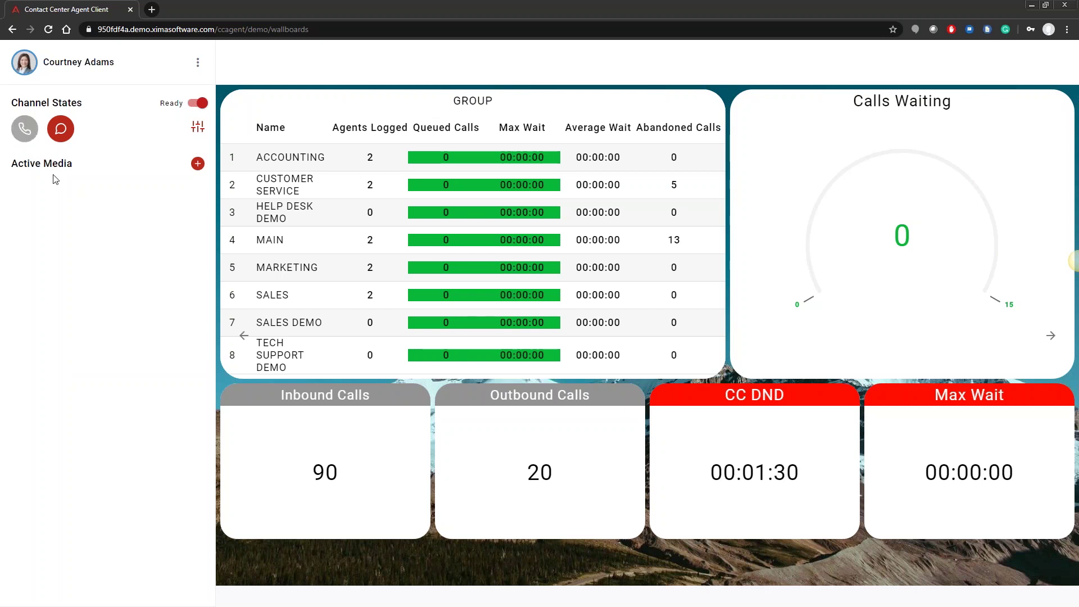
click(22, 127)
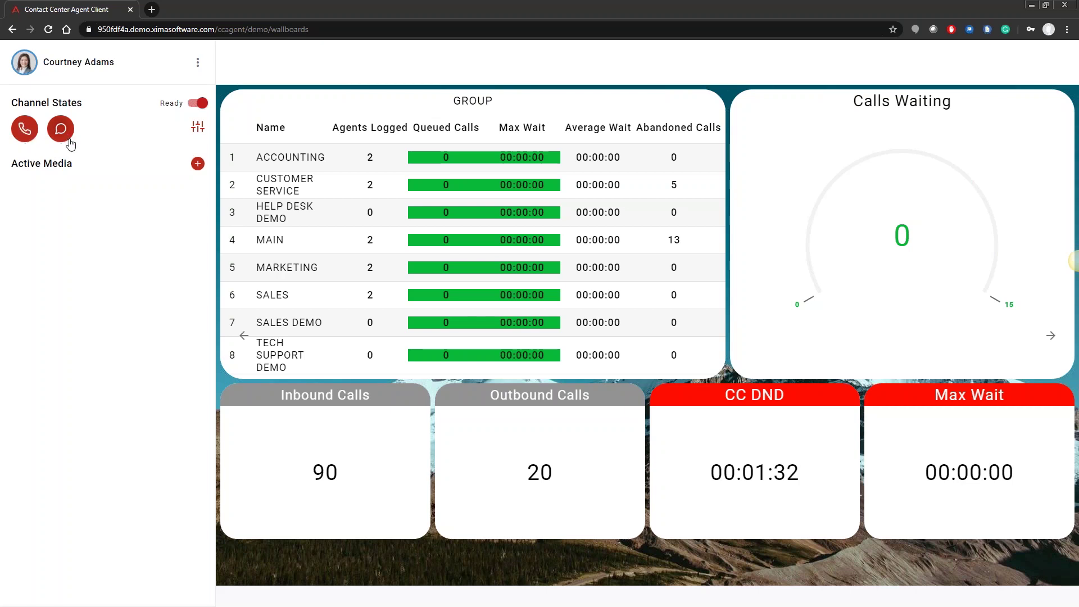
click(68, 134)
click(60, 136)
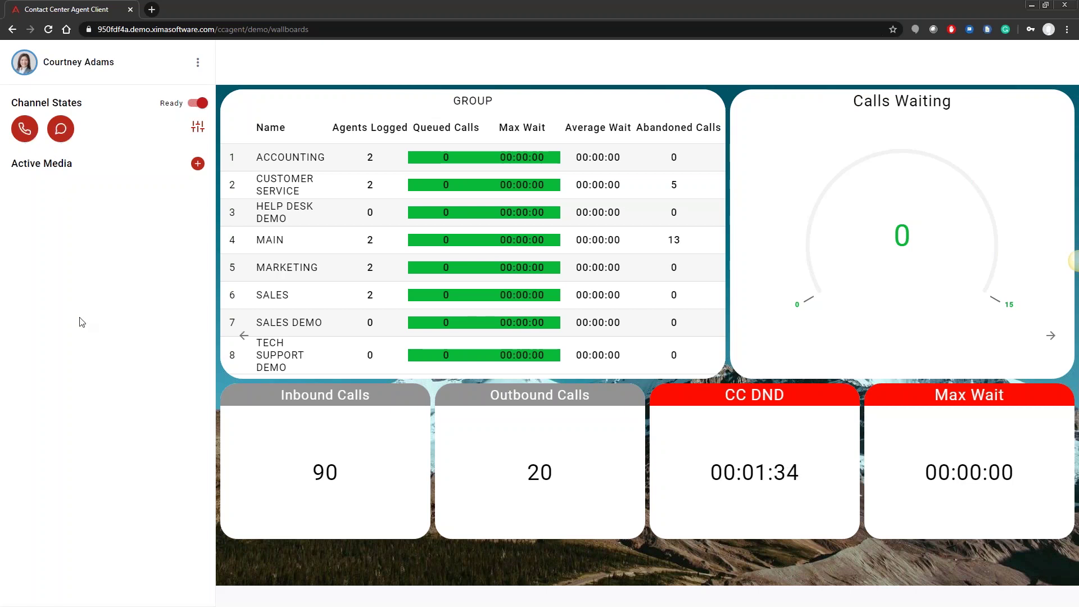
Step: Turn on the Help desk demo, Sales demo and Tech support demo skills for the agent
click(200, 131)
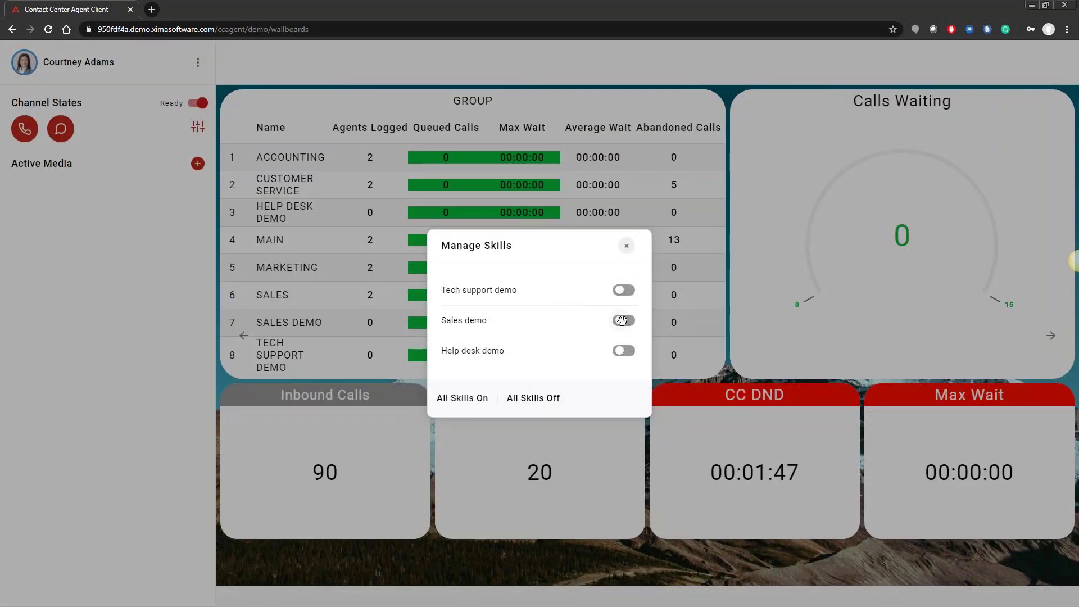
click(623, 351)
click(624, 320)
click(624, 290)
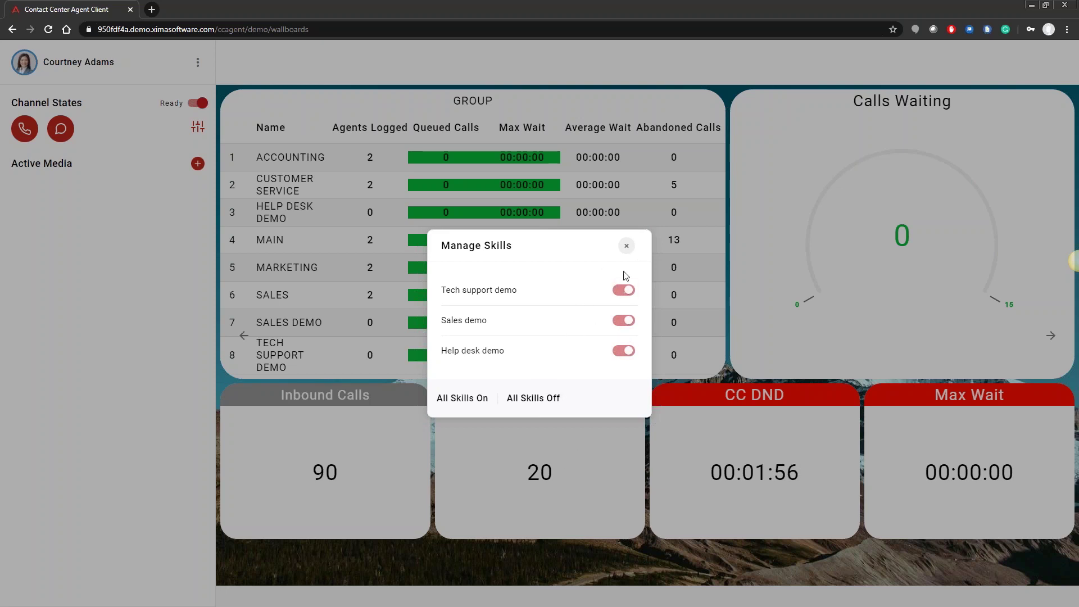
click(627, 246)
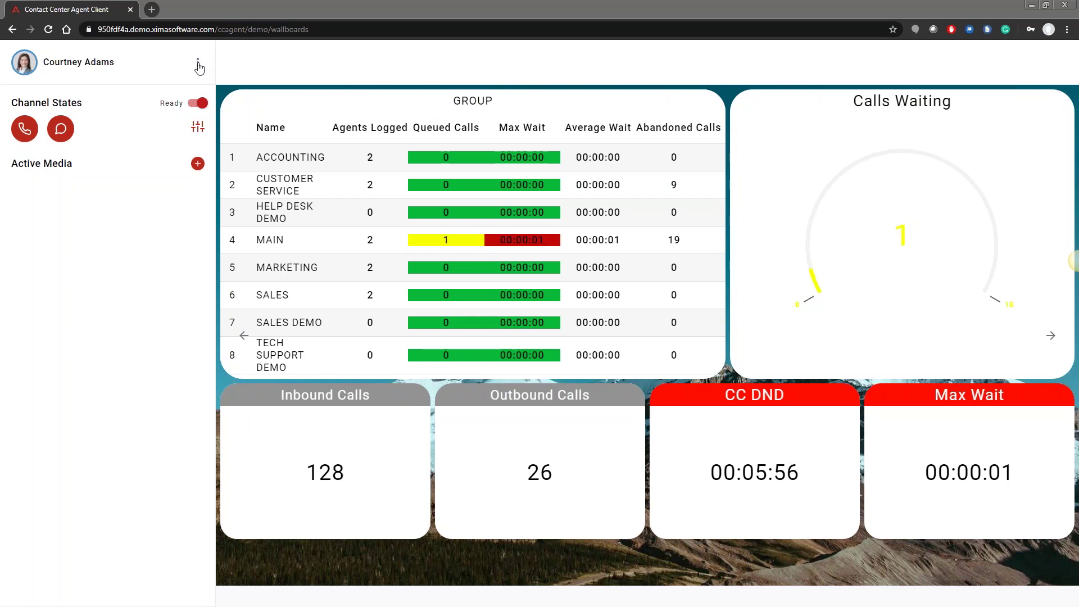
Step: View the agent's interaction history and filter it to chats only
click(198, 63)
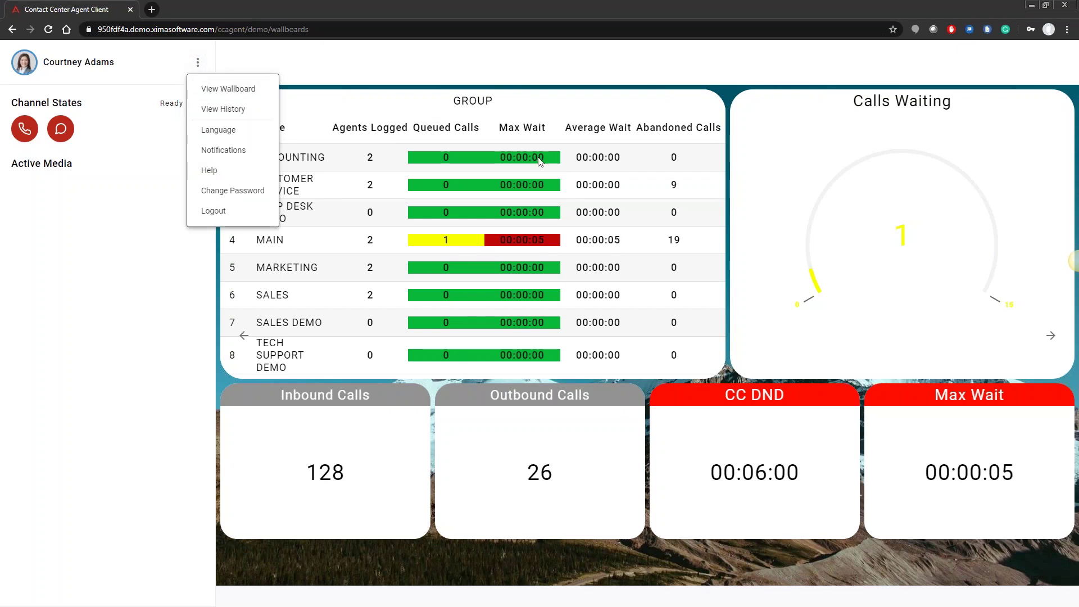
click(243, 112)
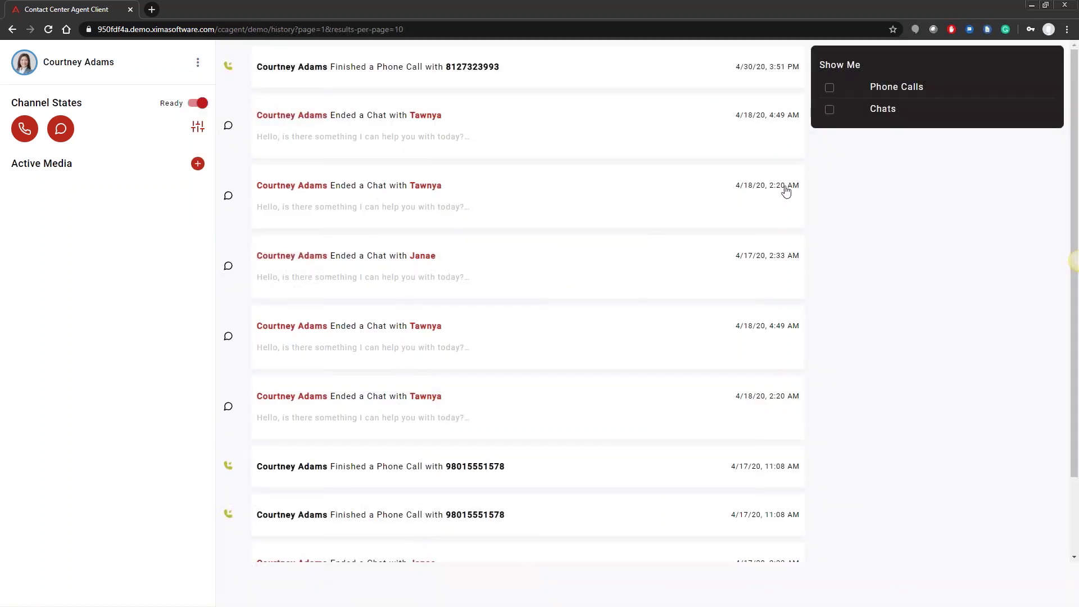
click(831, 110)
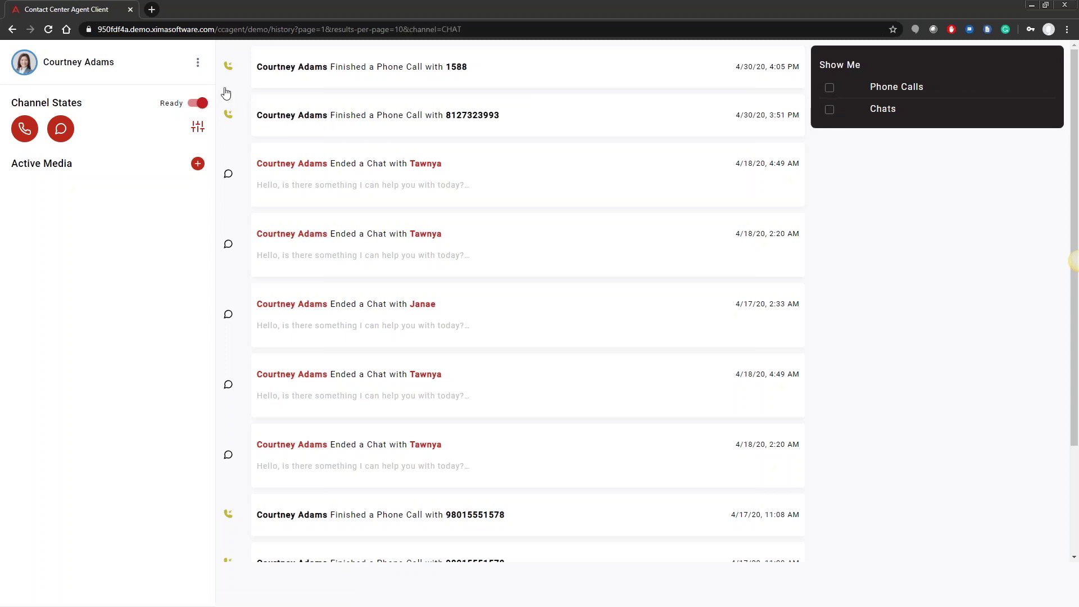
Step: Review the agent's Disable Notifications settings and close them without saving changes
click(199, 63)
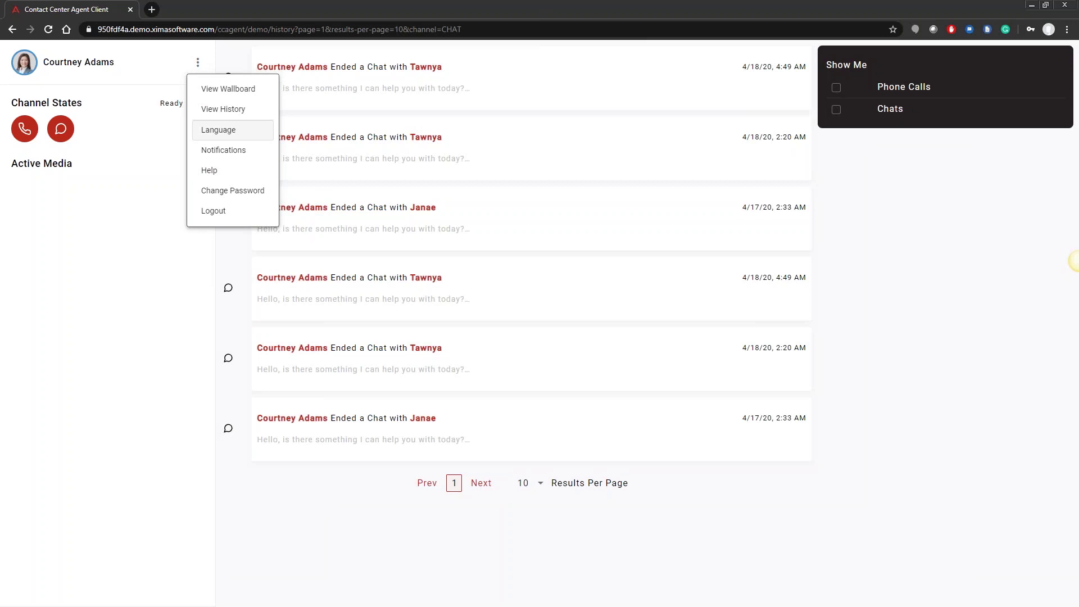
click(230, 156)
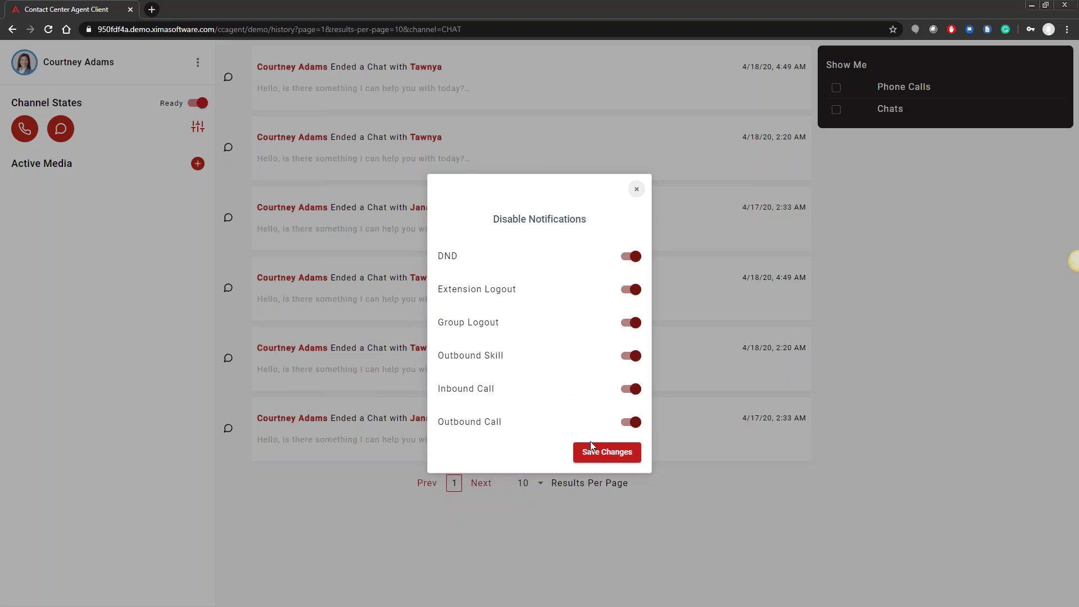
click(636, 192)
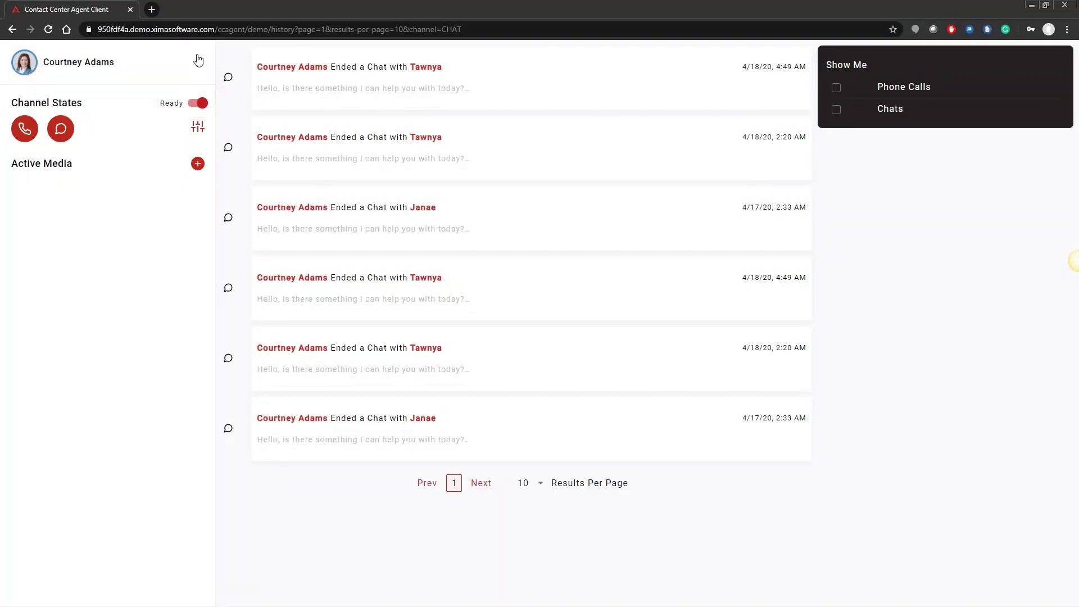
Step: View the form for changing the agent's password and close it without filling it in
click(198, 61)
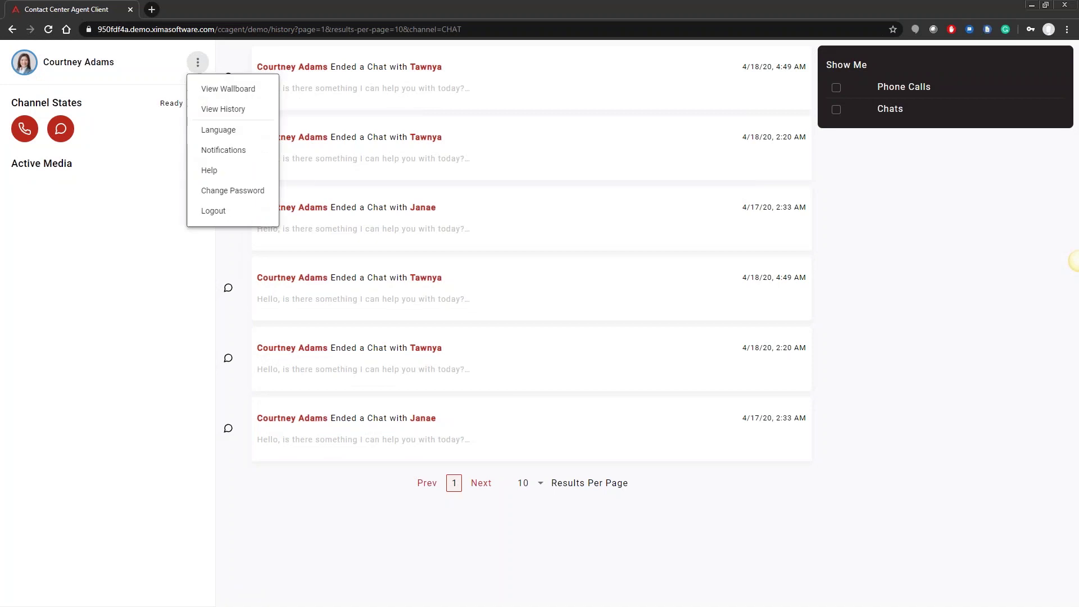
click(235, 192)
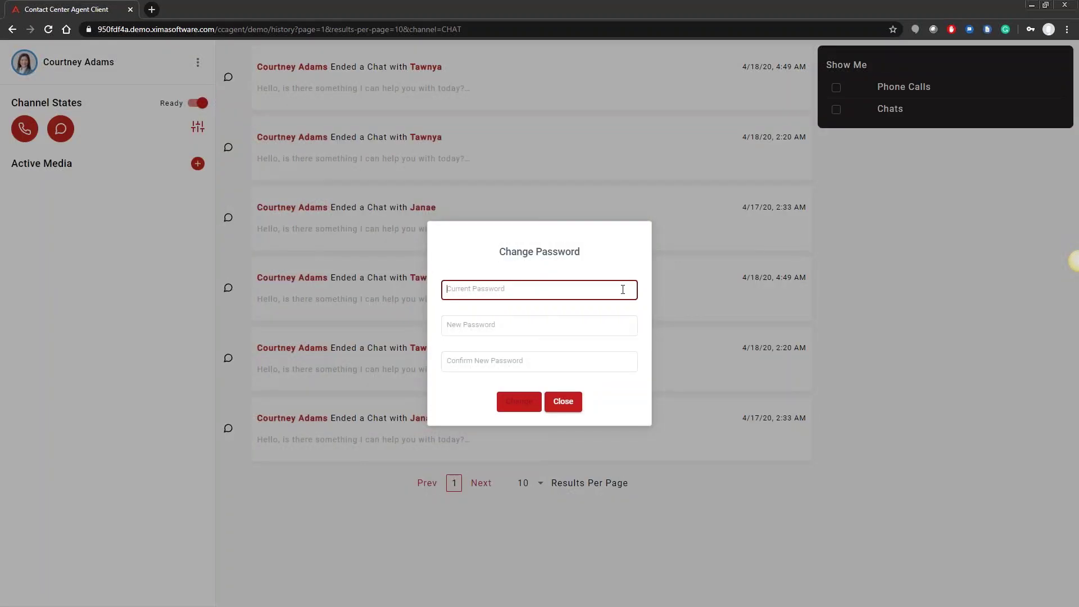
click(560, 402)
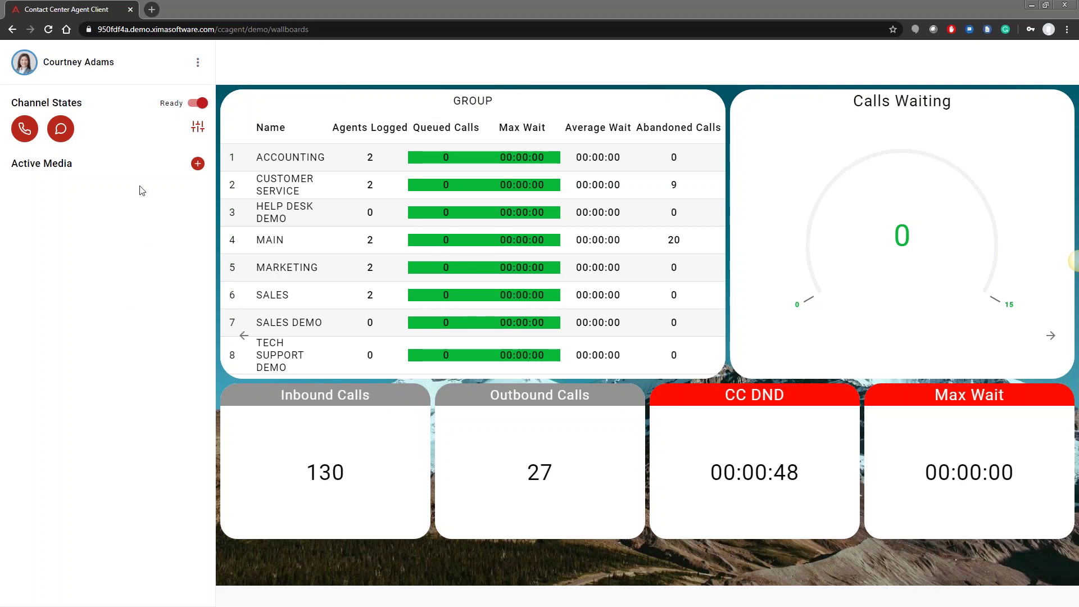
Step: Put the agent on Do Not Disturb with the status reason Lunch, and return the agent to Ready
click(200, 102)
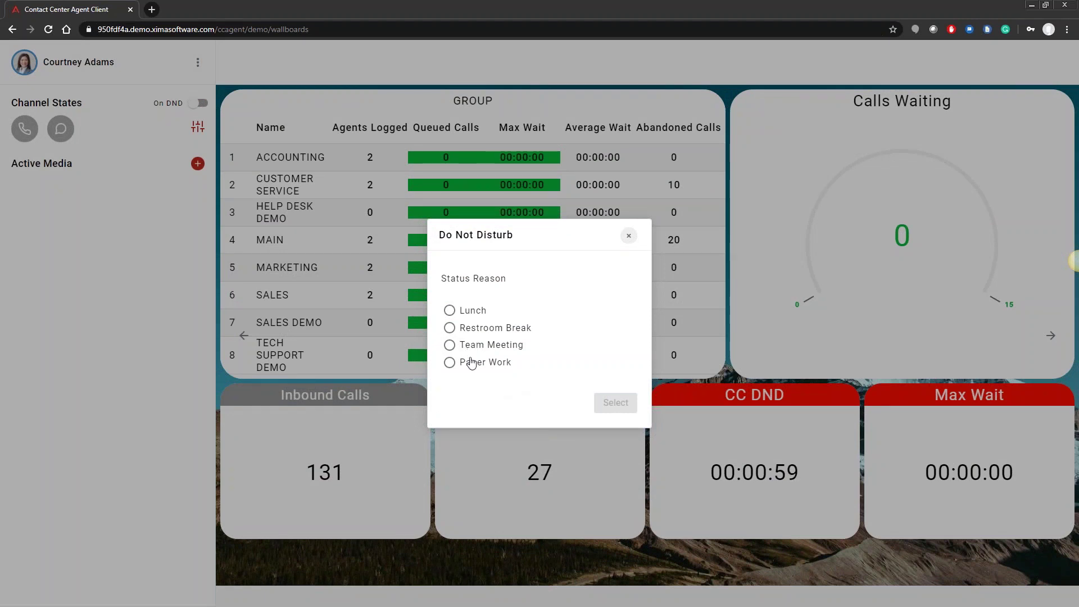
click(449, 312)
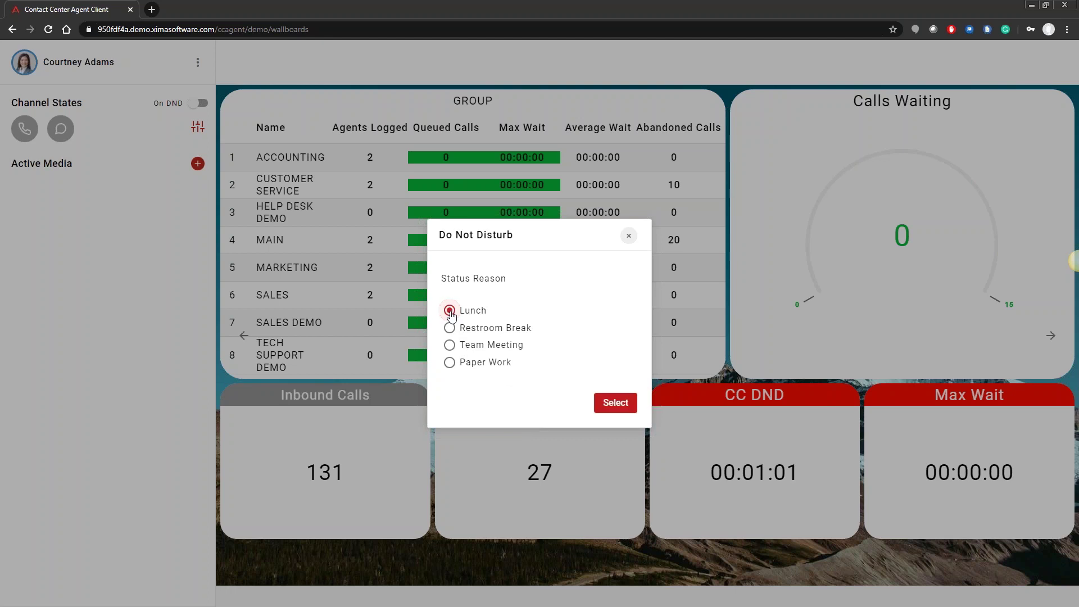
click(616, 403)
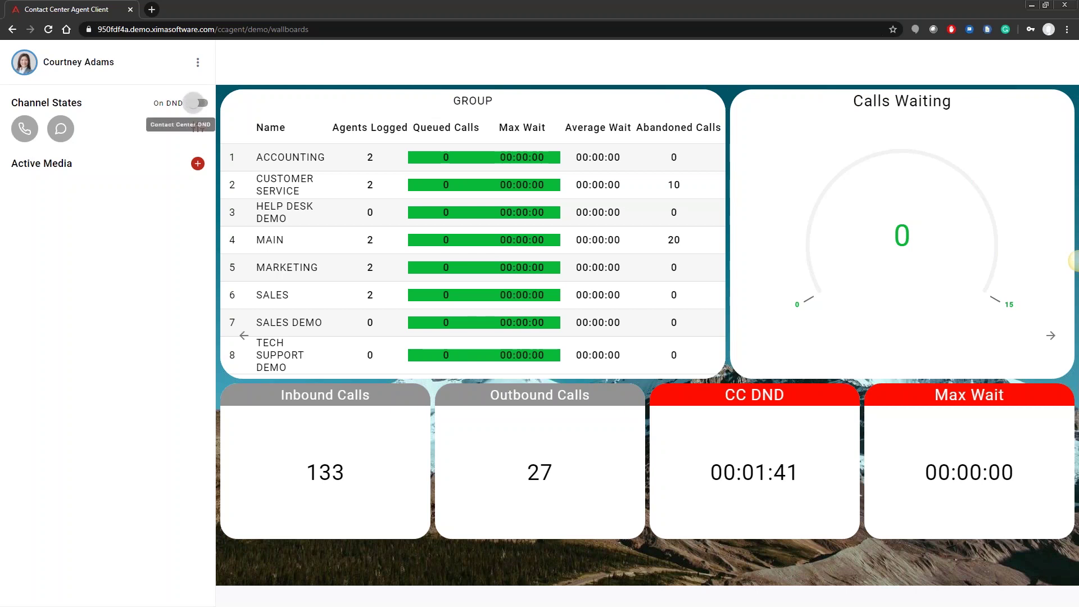
click(198, 103)
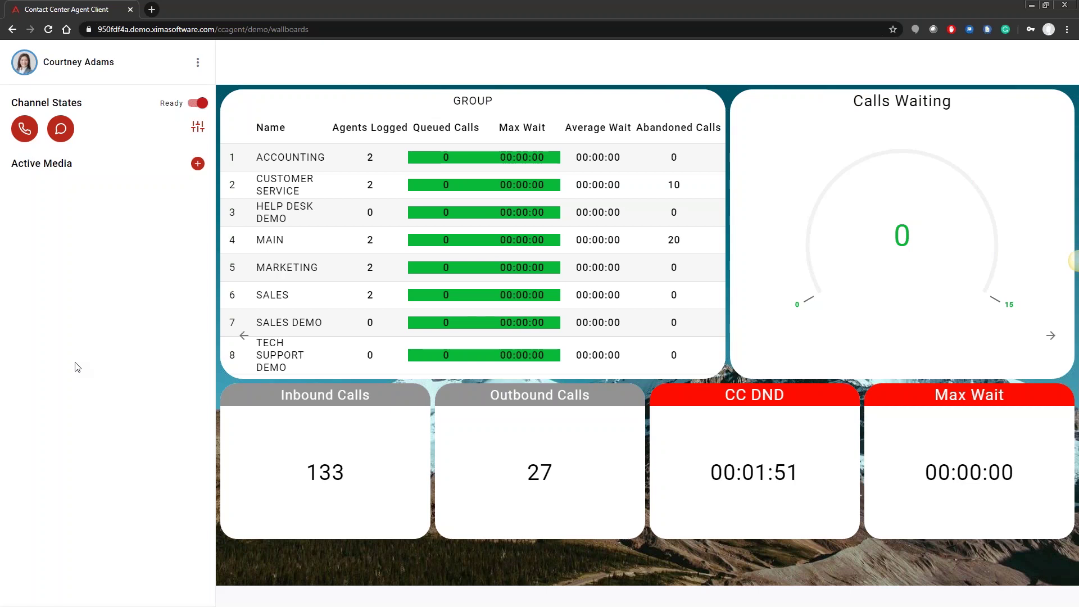
Step: Log the agent out of the contact center client
click(197, 62)
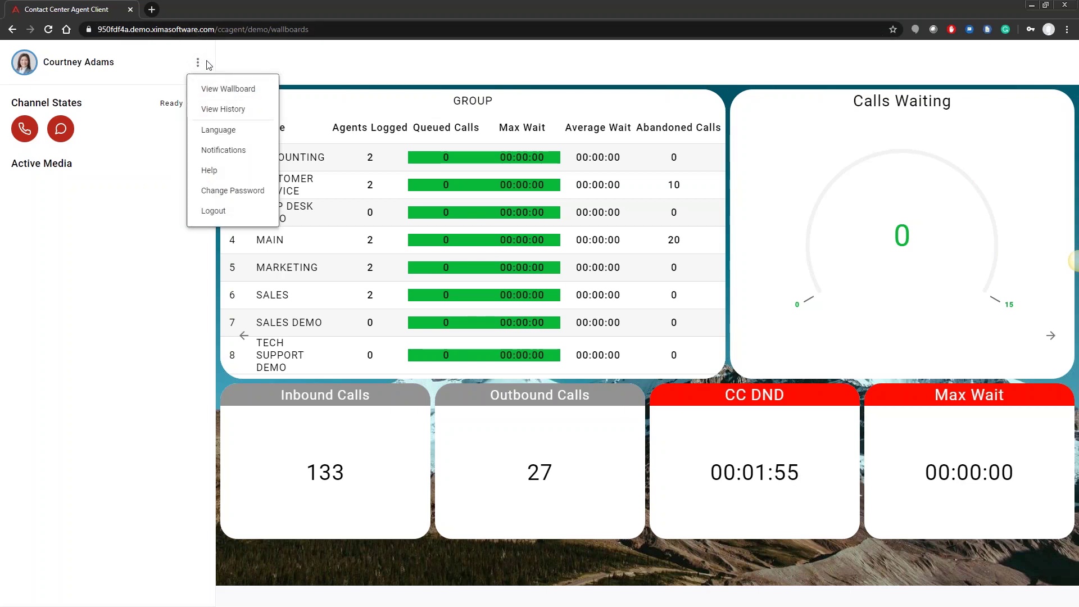
click(232, 213)
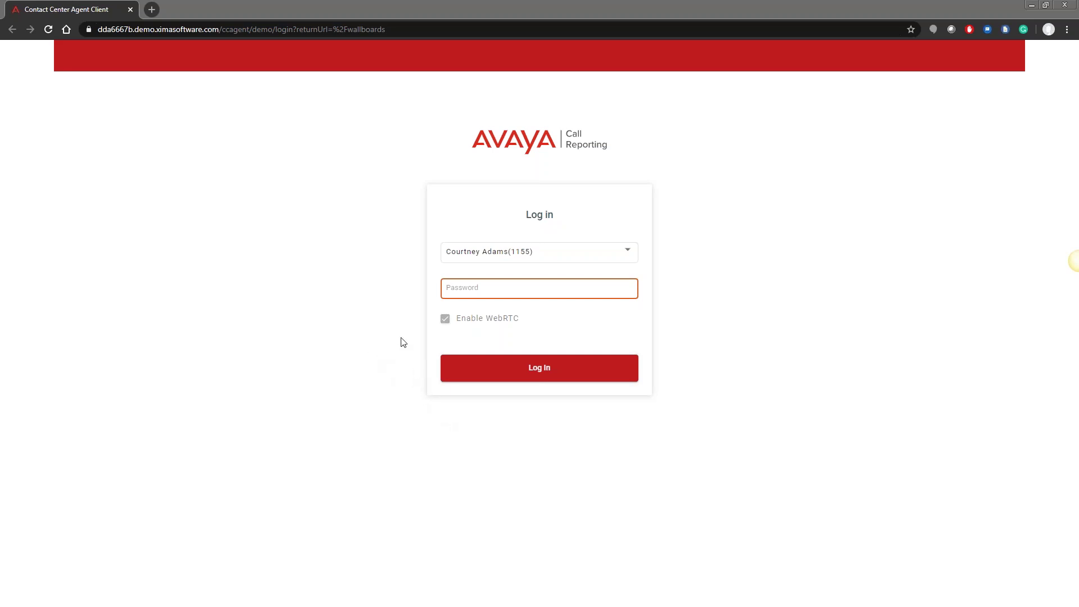
Step: Log the preselected agent back in to the contact center client by entering the account password
click(467, 290)
text(••••)
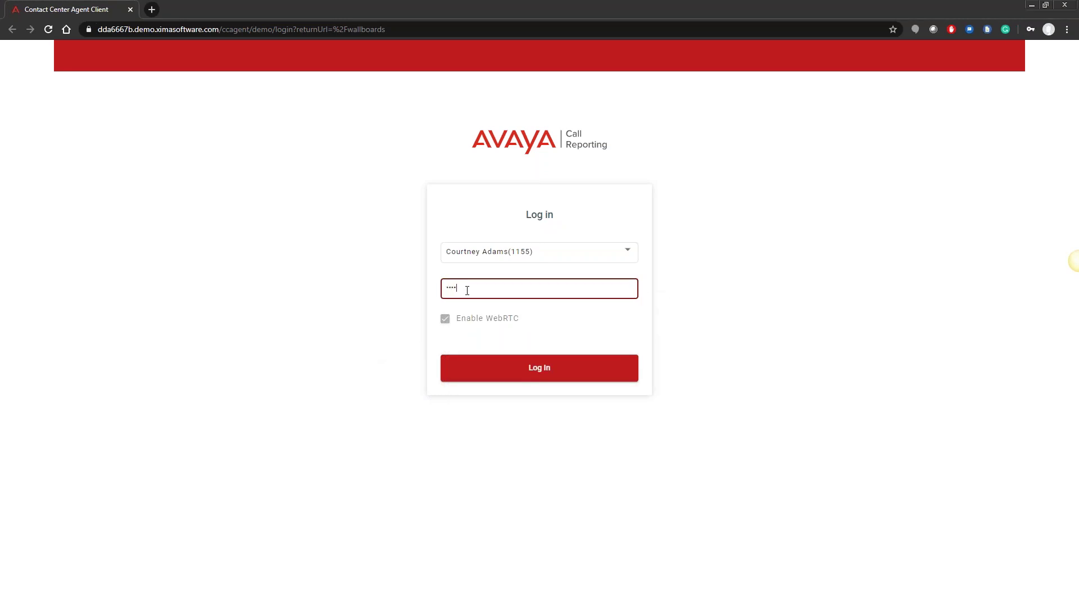
click(571, 382)
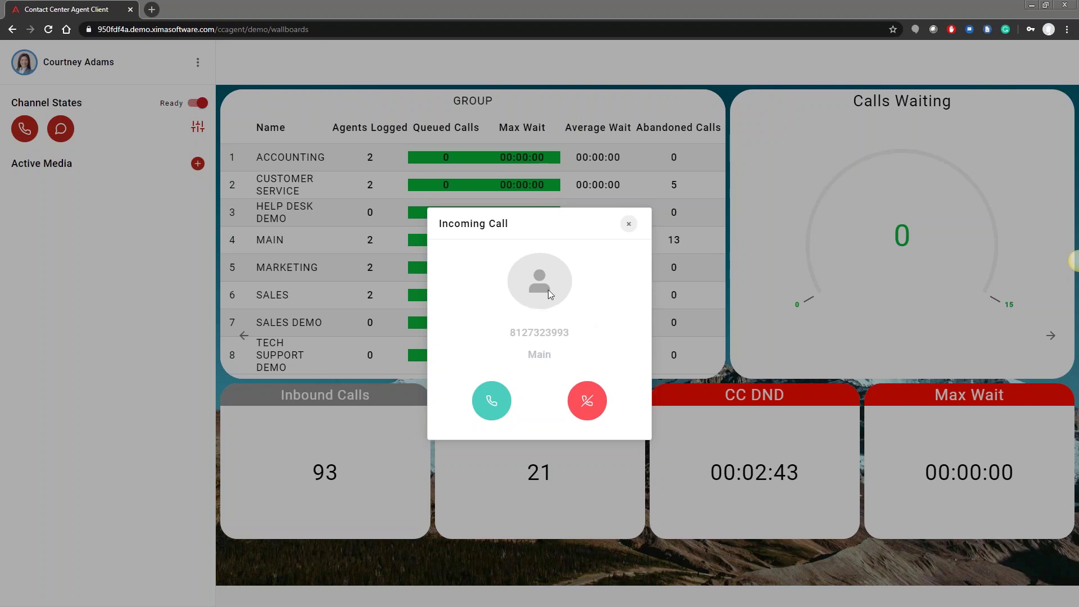
Step: Dismiss the incoming call notice and post the note "SDOmopdvjnaomq[ hnq[ron 9enf qr3 qr qrgrtg" on the active call
click(628, 230)
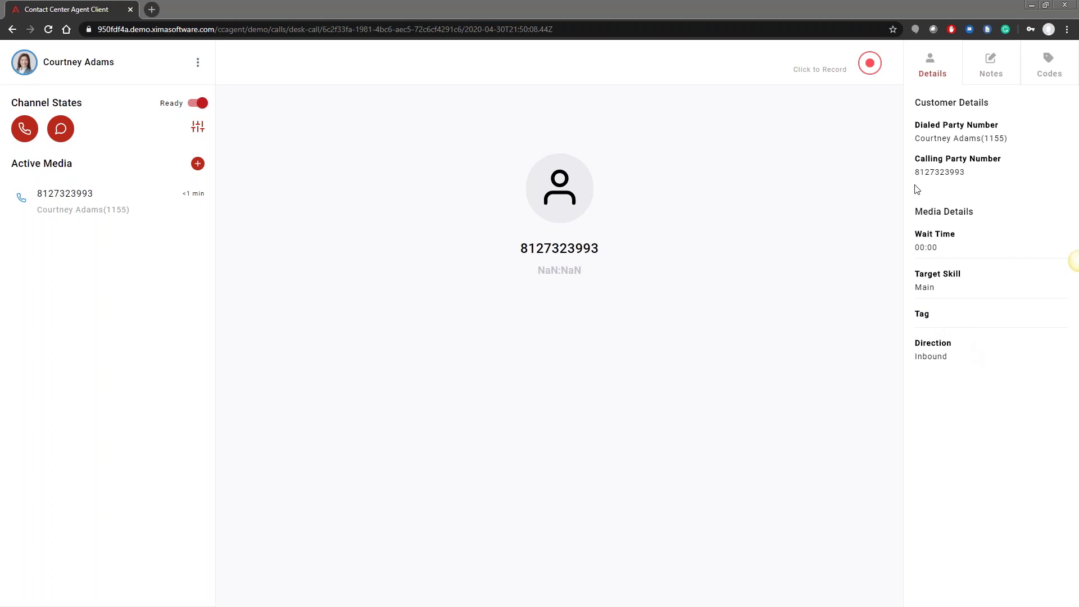
click(990, 74)
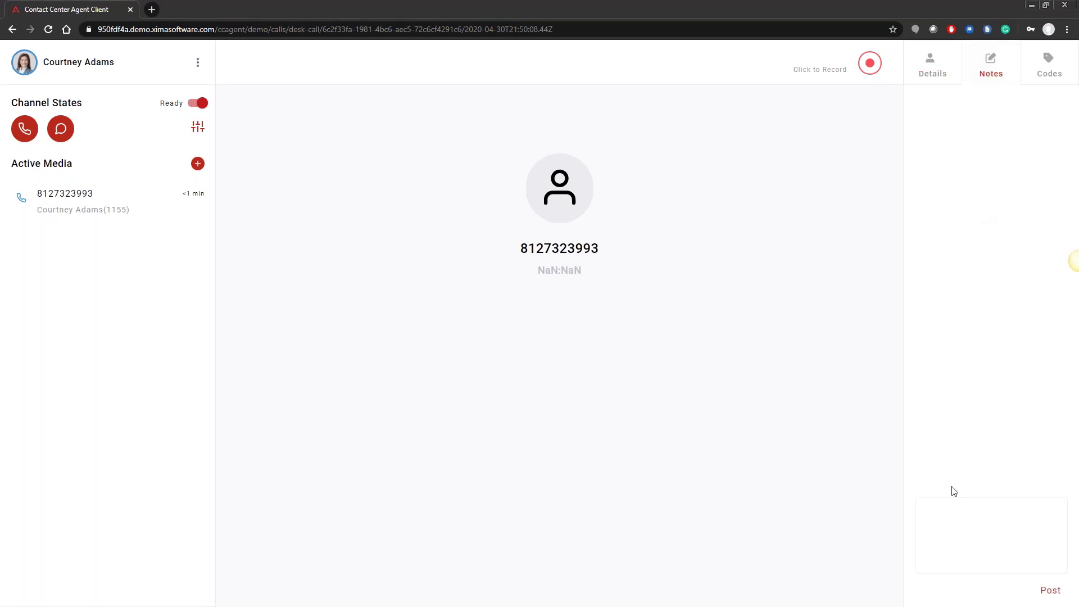
click(952, 549)
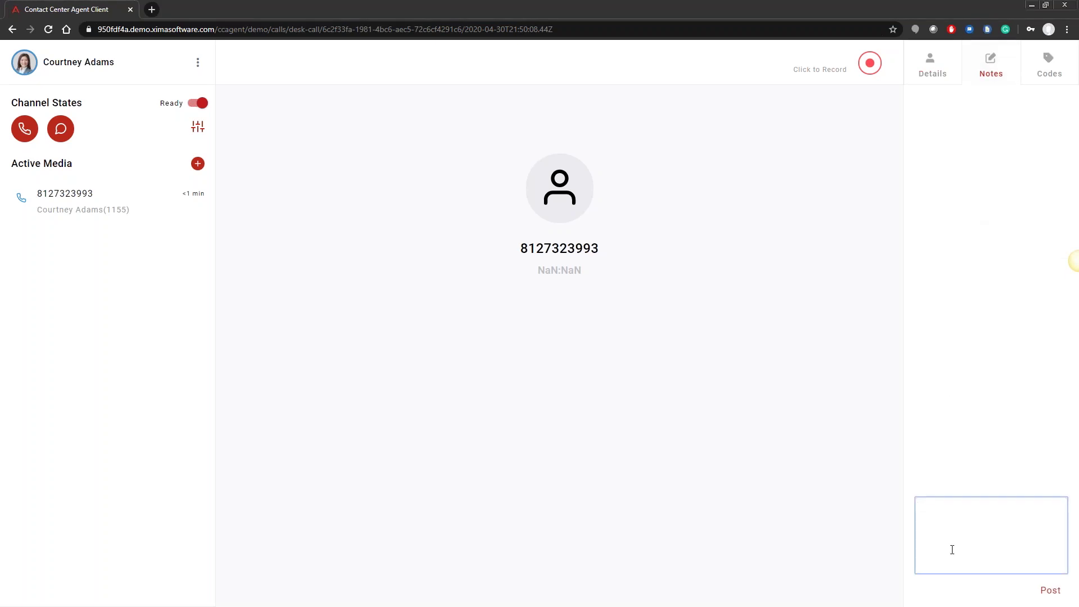
text(SDOmopdvjnaomg[ hng[ron 9enf qr3 qr qrgrtg)
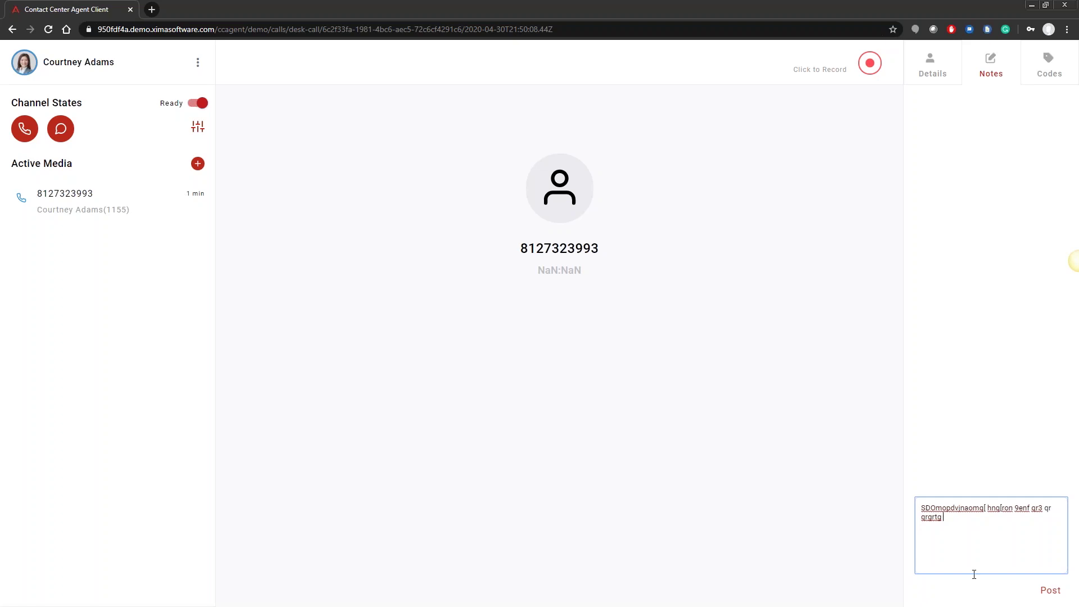
click(1047, 590)
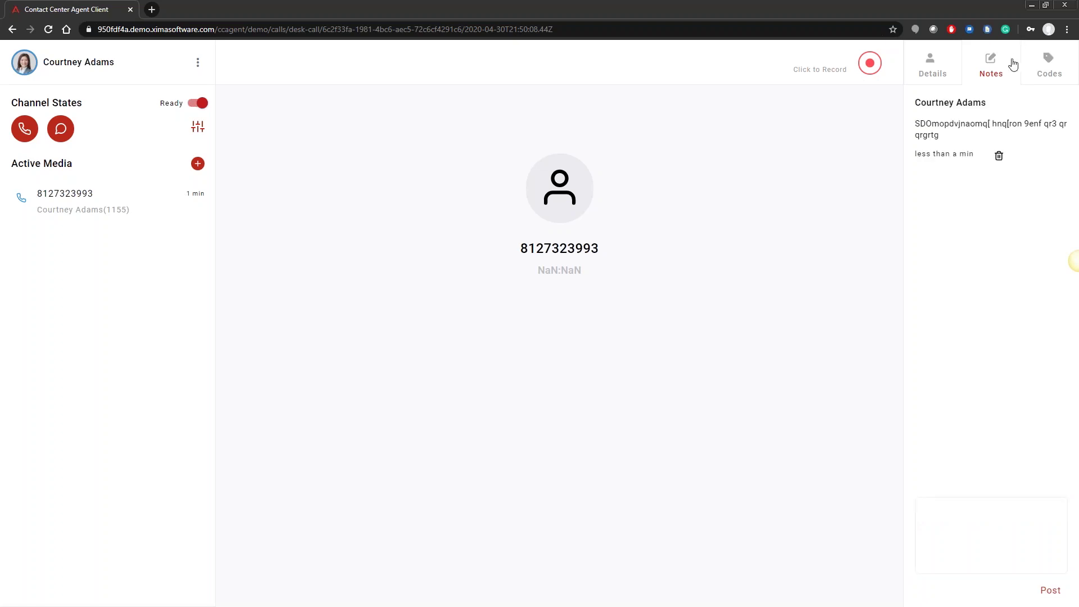
Step: Post the account codes New Opportunity and Transferred to Supervisor on the active call
click(1050, 63)
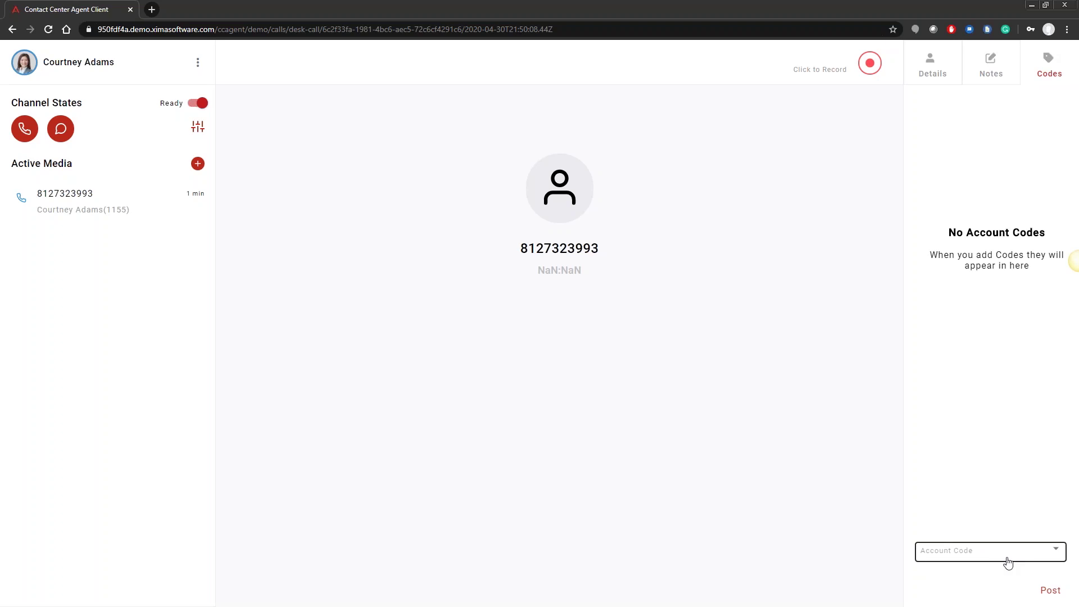
click(1056, 559)
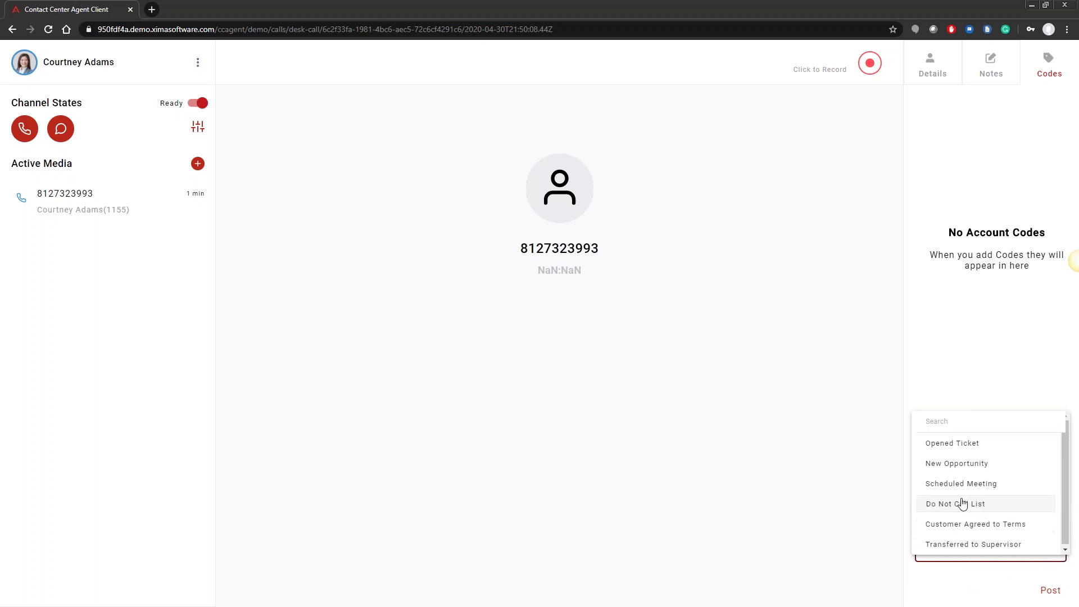
click(967, 463)
click(1044, 589)
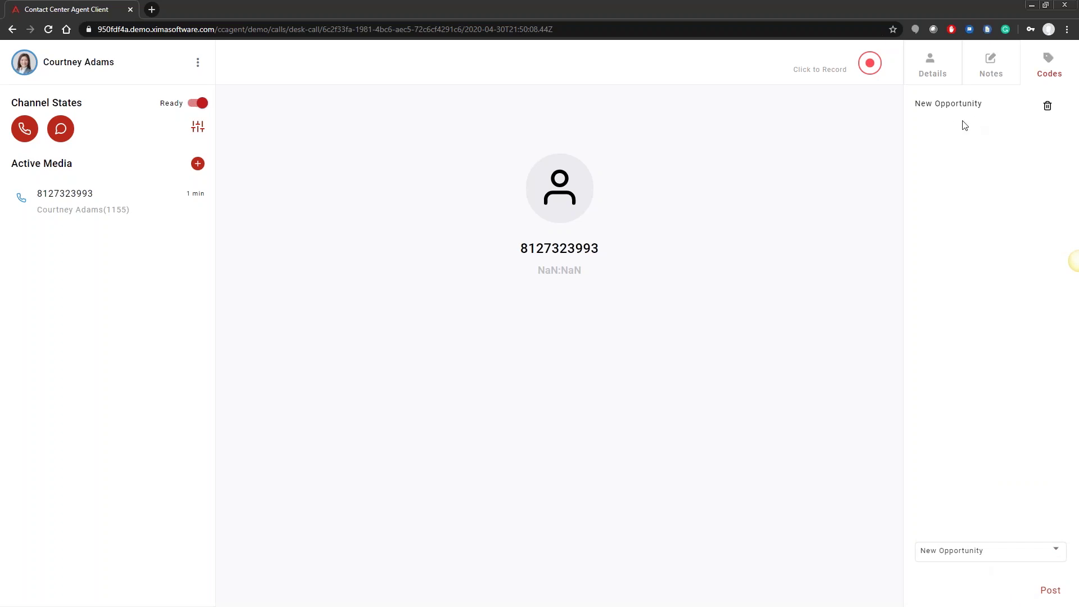
click(1043, 550)
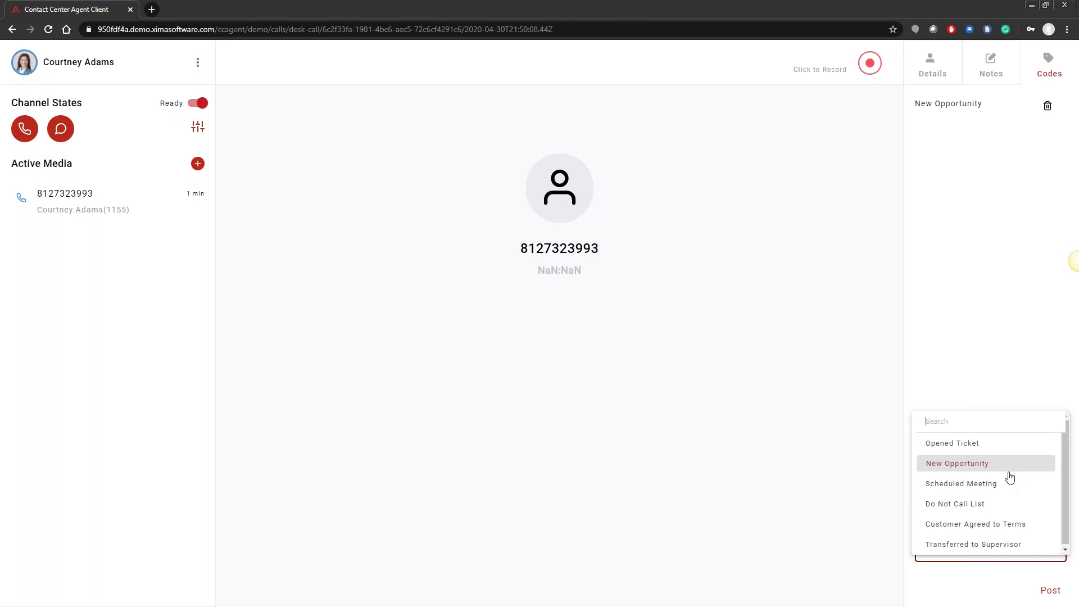
click(1010, 549)
click(1047, 594)
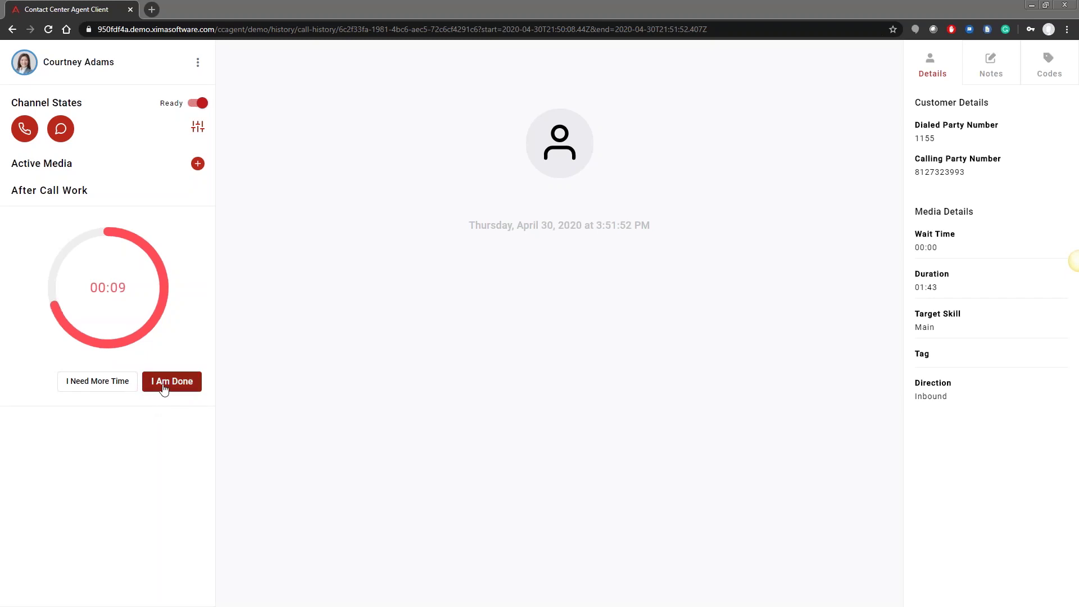
Step: Request more time for the after call work and end it, and also end the missed call work
click(117, 383)
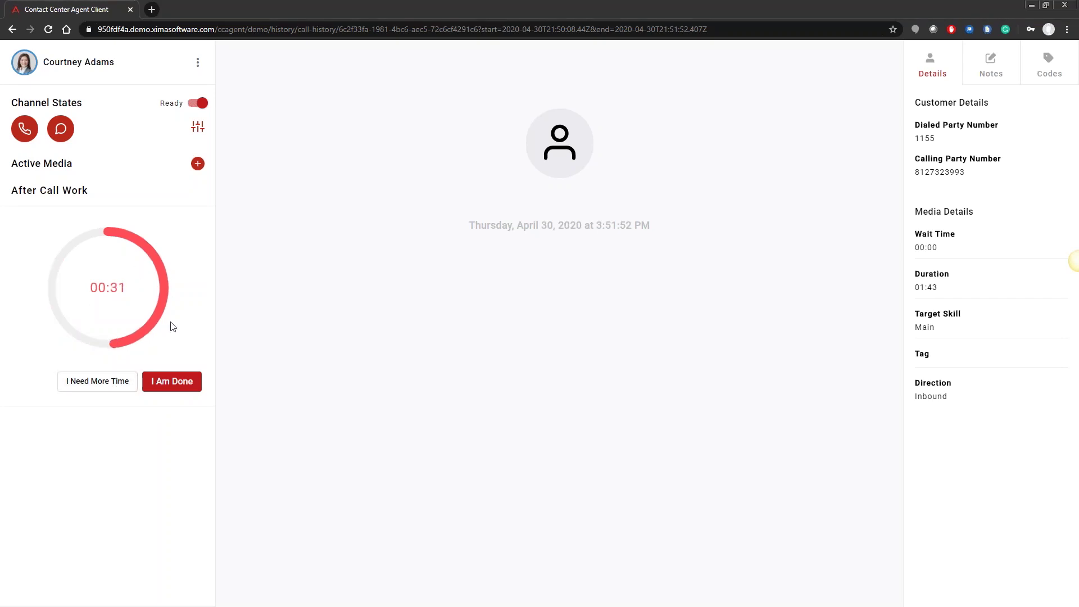
click(176, 384)
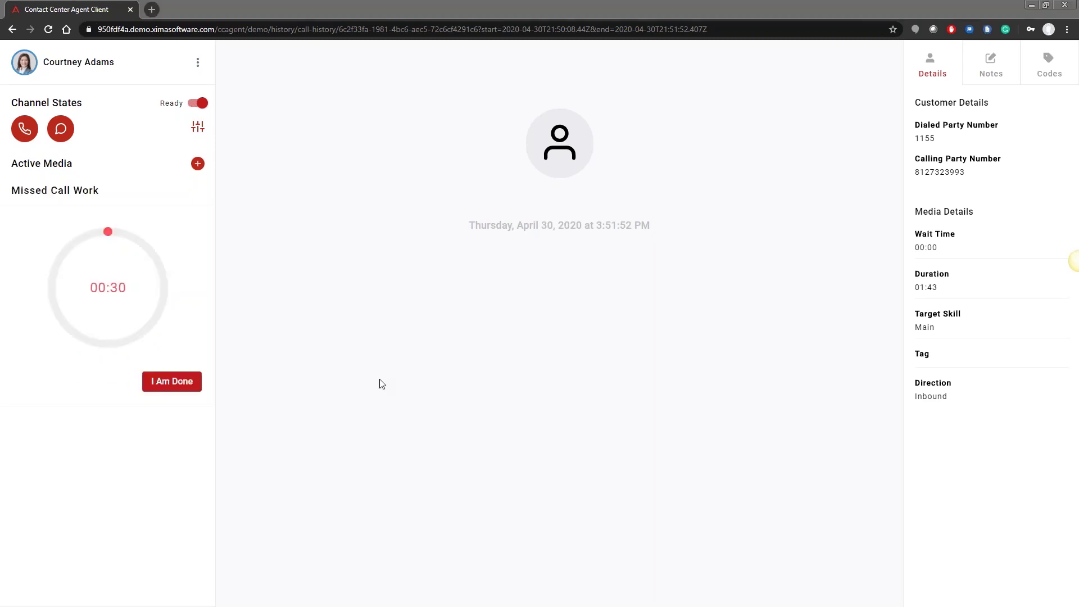
click(173, 384)
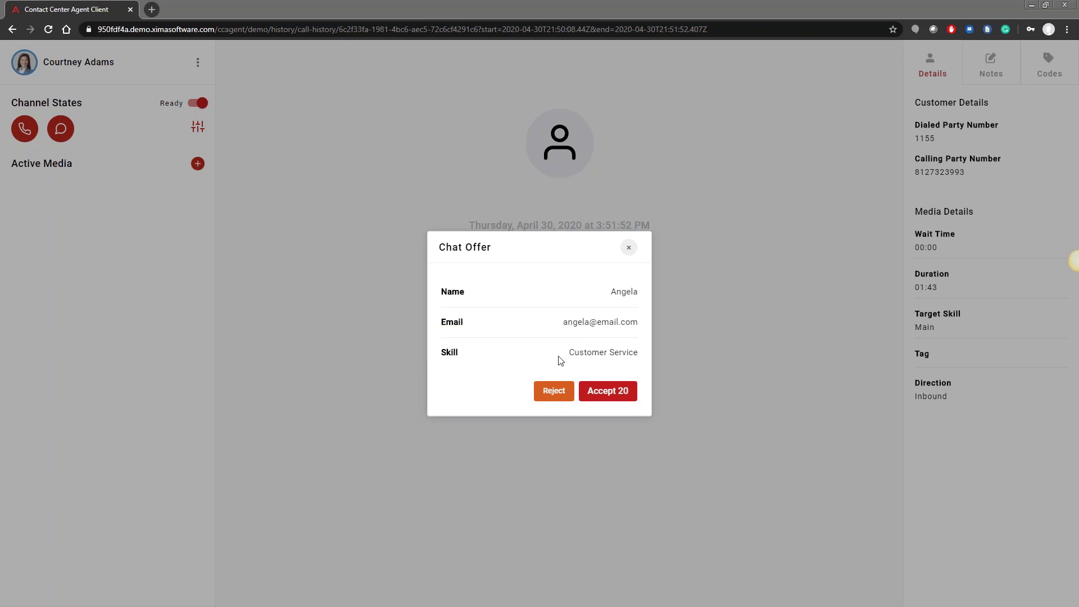
Step: Accept the Customer Service chat offer and send a greeting that introduces the agent by first name and asks "How can I be of assistance today?"
drag(566, 354, 639, 362)
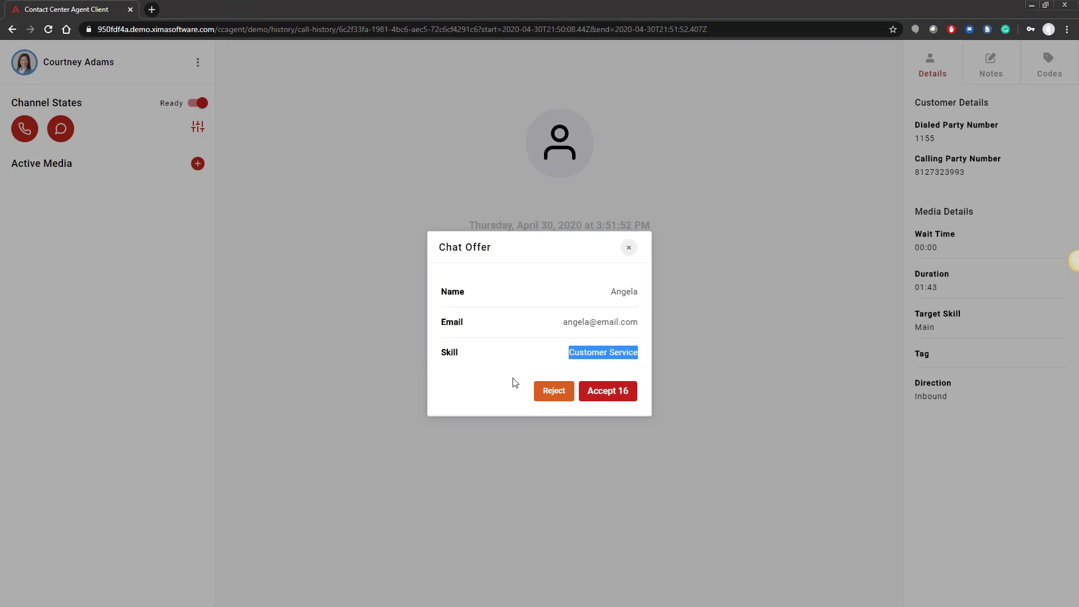
click(615, 397)
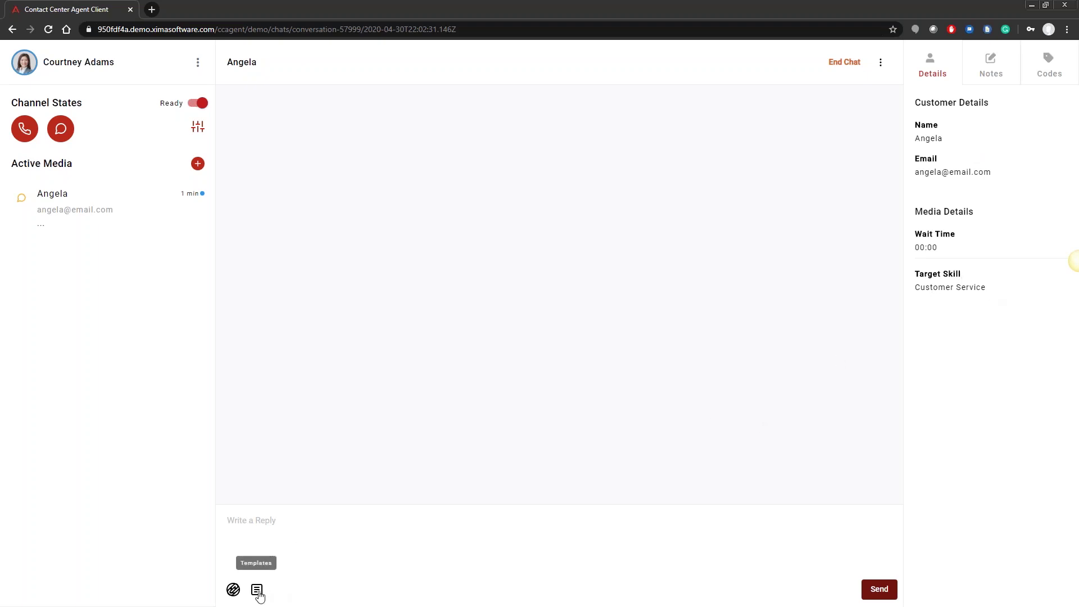
click(305, 524)
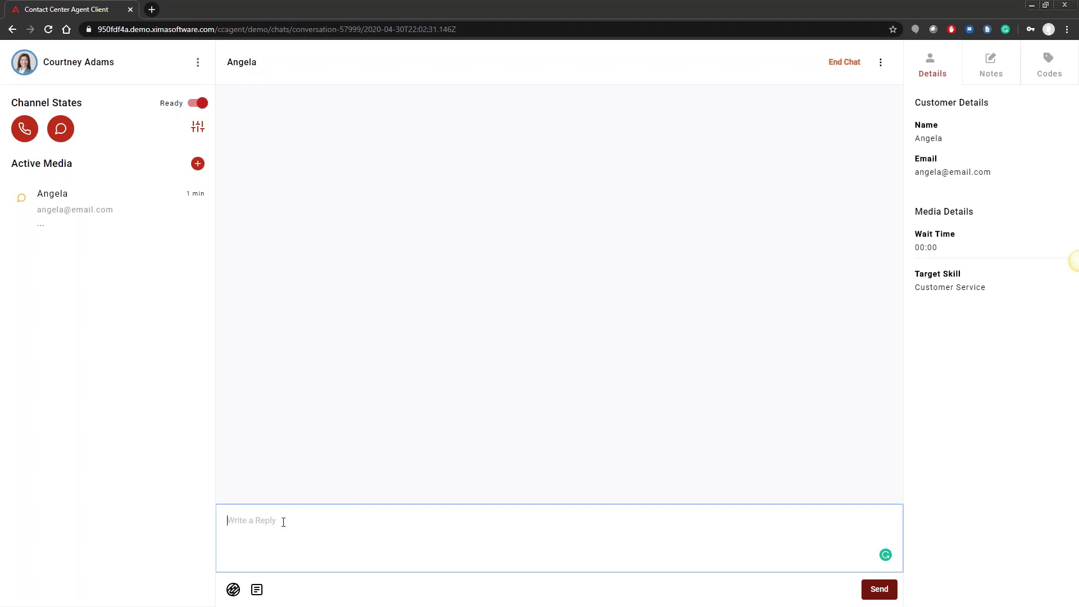
text(Hello, My name is Courtney. How can I be of assistance today?)
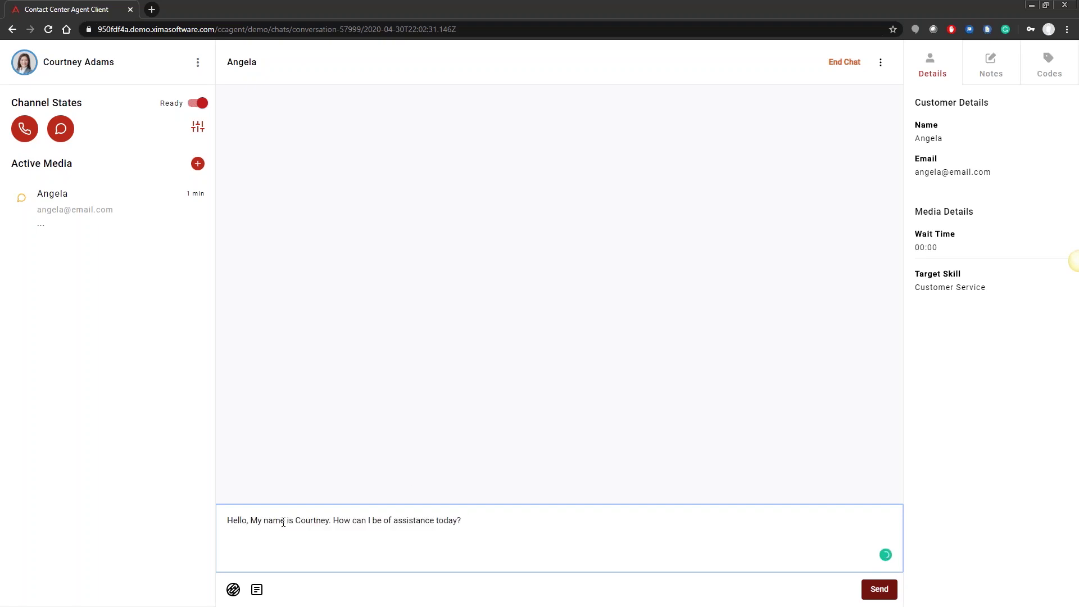
key(Return)
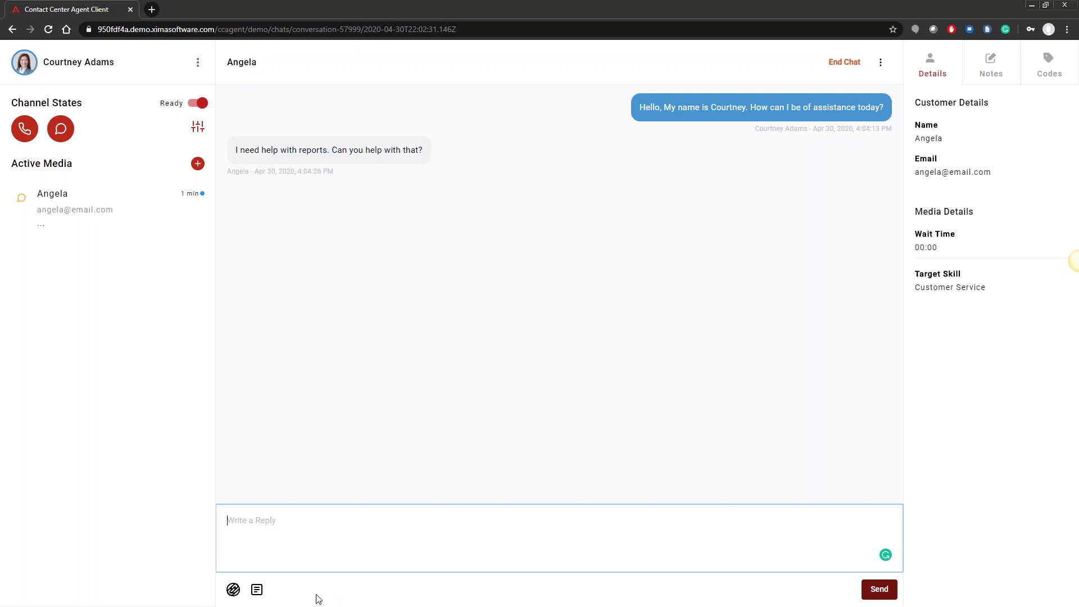
Step: Check the chat reply templates and send the customer the reply "Of Course. What can I help with?"
click(257, 592)
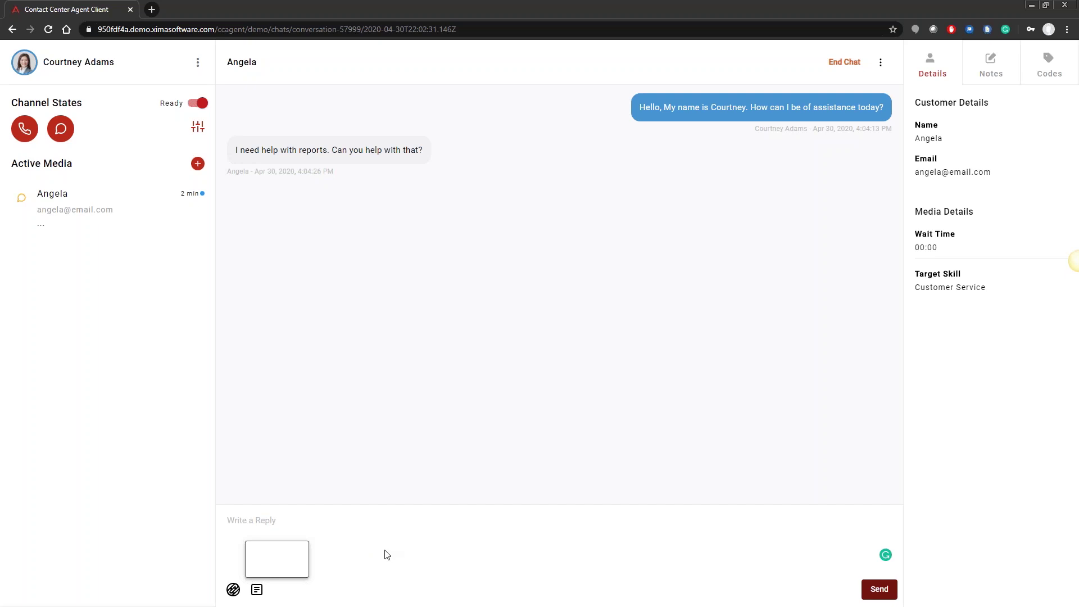
click(364, 532)
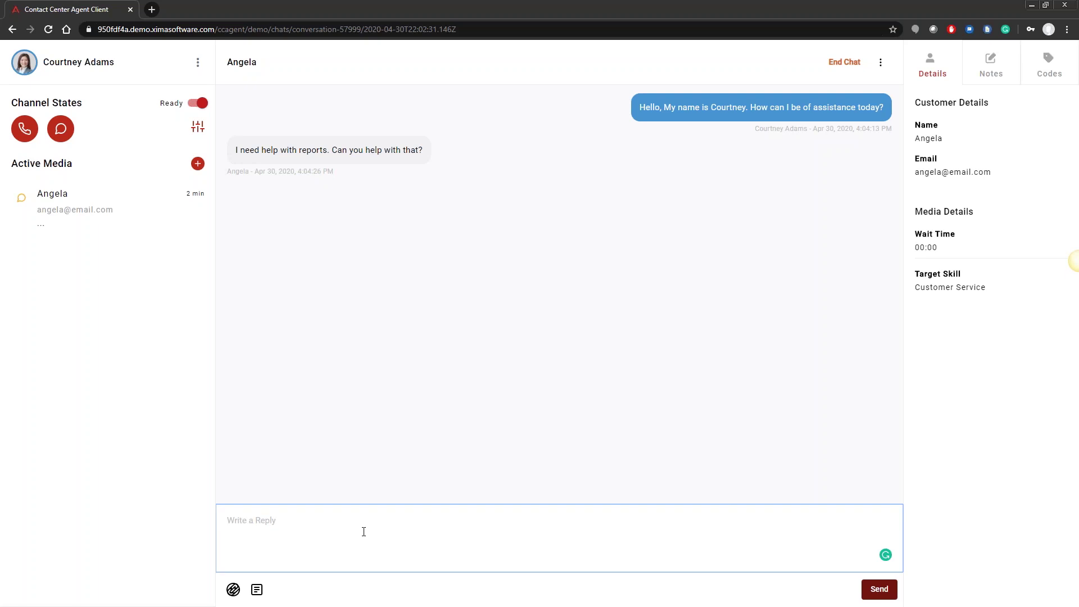
text(Of Course. What can I help with)
key(Return)
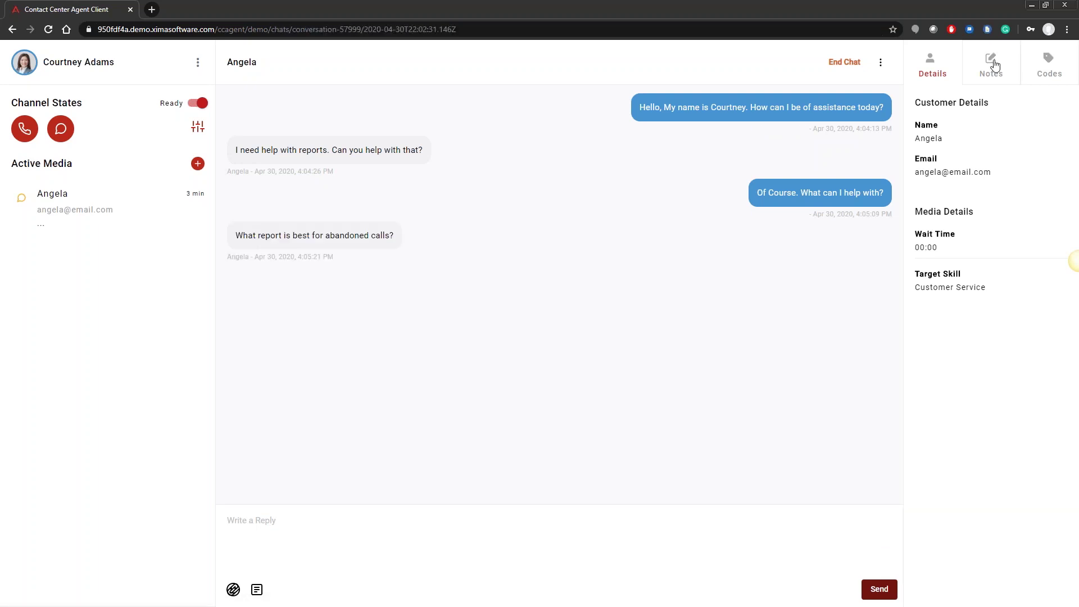
Step: Post the note "qmn poqno npnr qr3n vipqn1rf r" on the active chat
click(993, 66)
click(947, 523)
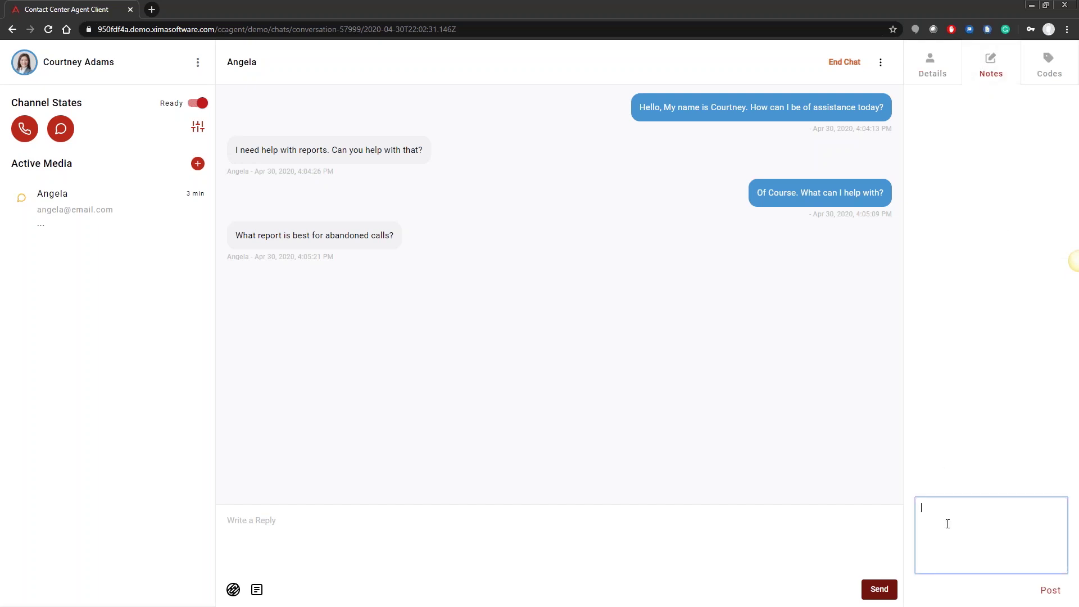
text(qmn poqno npnr qr3n  vipqn1rf r)
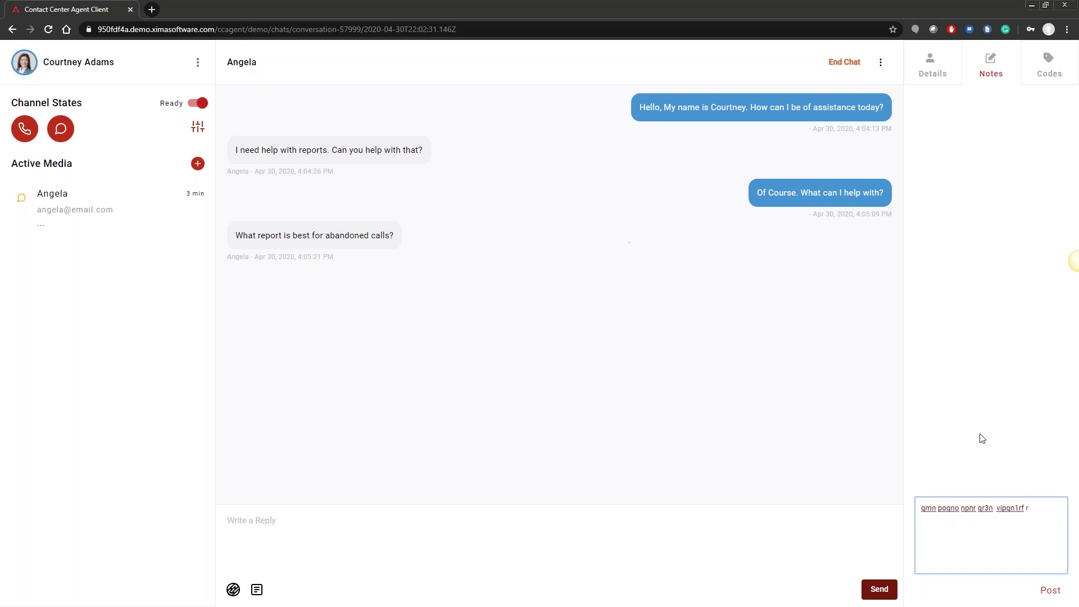
click(1051, 599)
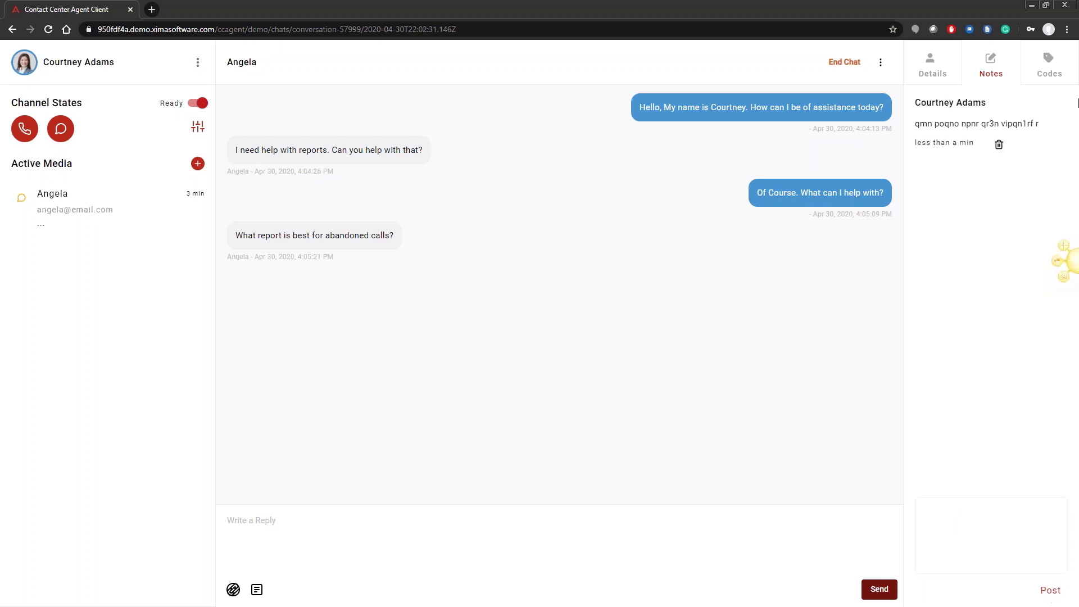
Step: Post the account codes Scheduled Meeting and Customer Agreed to Terms on the active chat
click(1051, 72)
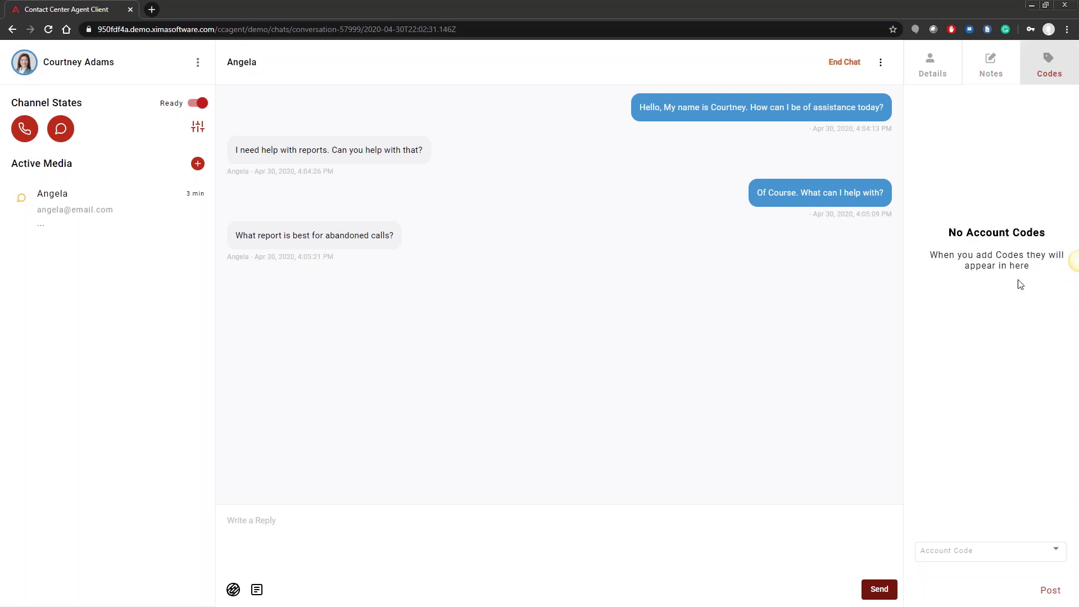
click(976, 557)
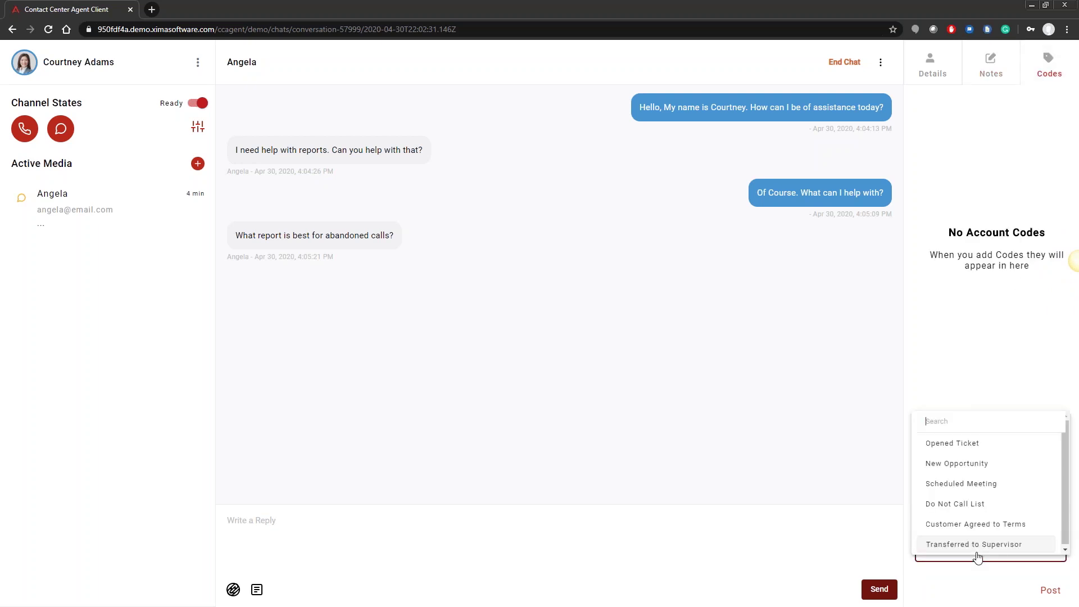
click(977, 487)
click(1050, 591)
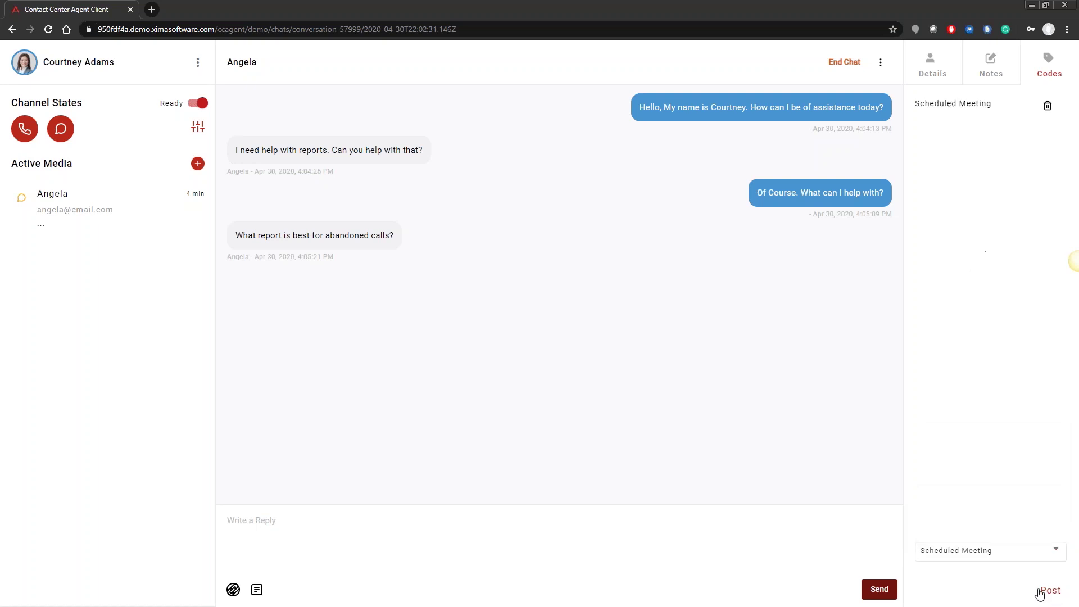
click(1018, 556)
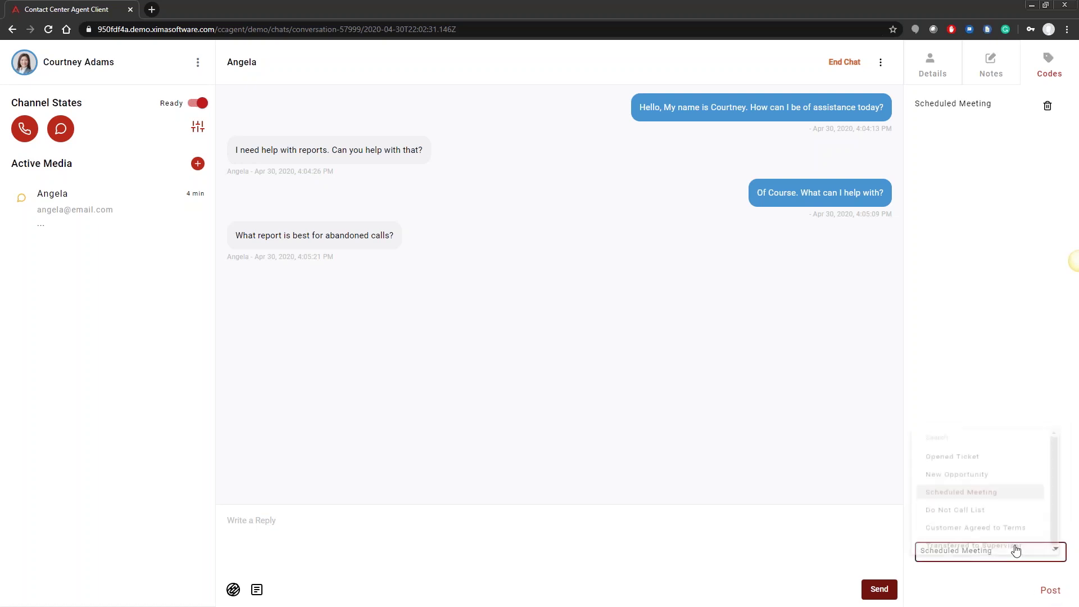
click(988, 531)
click(1049, 590)
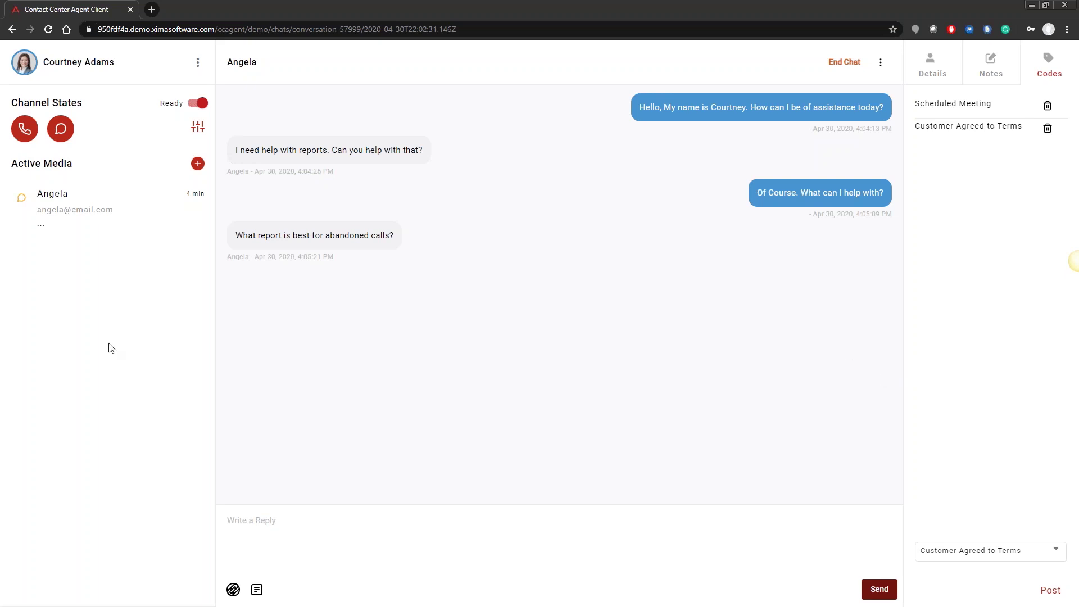
Step: Open the transfer options for the active chat and view the agents and skills it can be transferred to
click(881, 62)
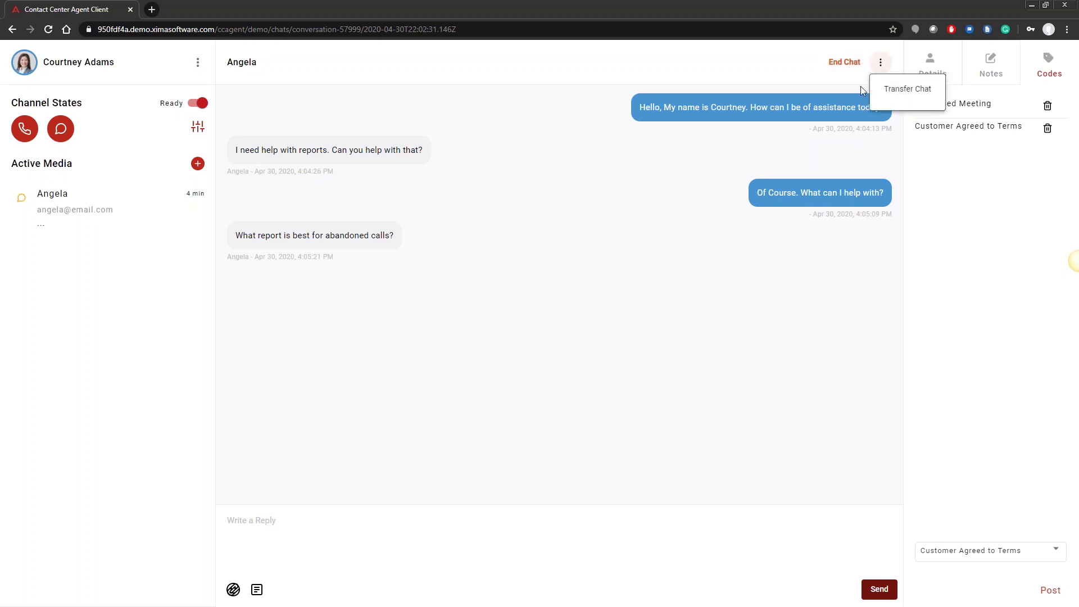
click(900, 96)
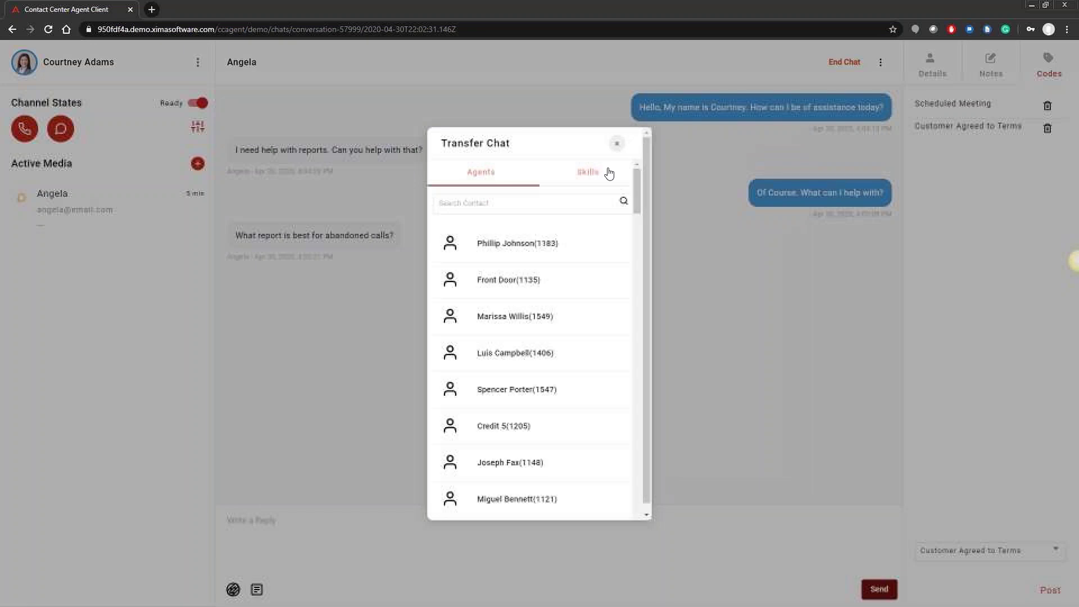
mouse_move(637, 197)
mouse_down()
mouse_move(635, 264)
mouse_move(636, 188)
mouse_up()
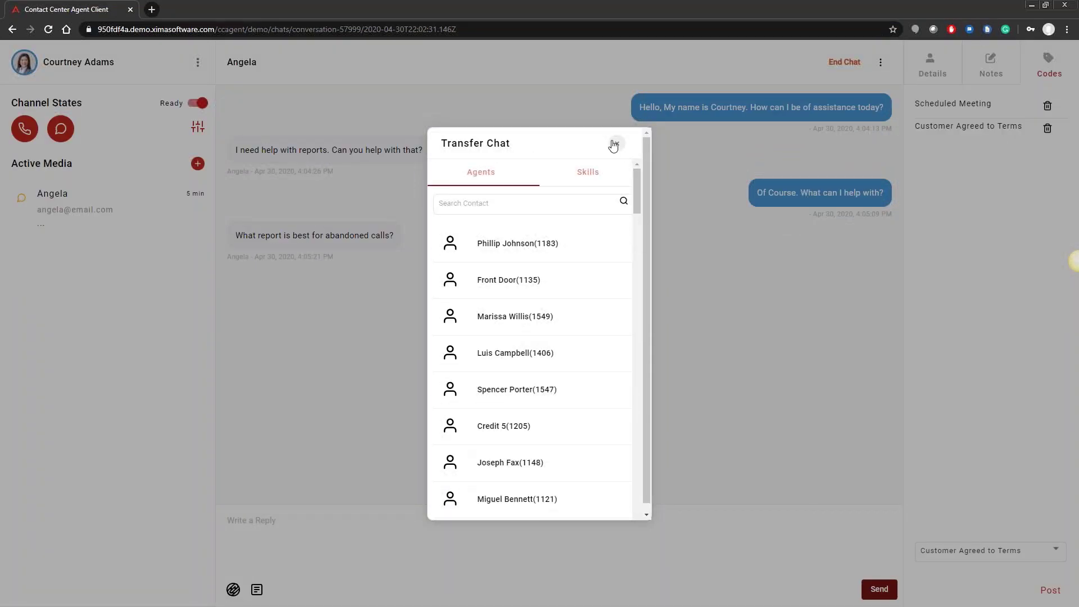
click(594, 177)
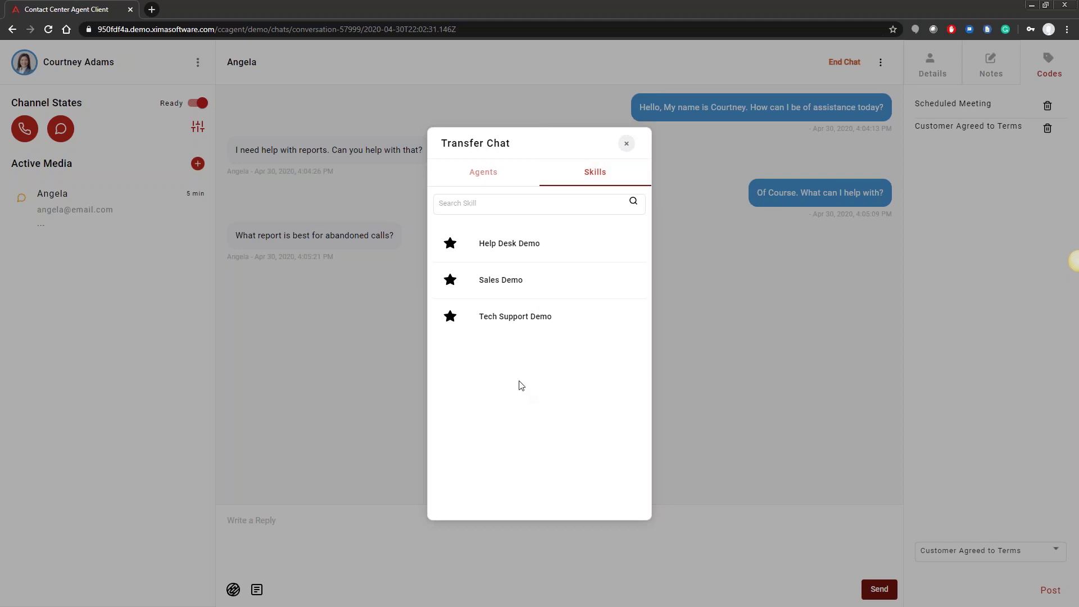
Step: Transfer the active chat to the first agent listed instead of to a skill
click(497, 170)
click(510, 245)
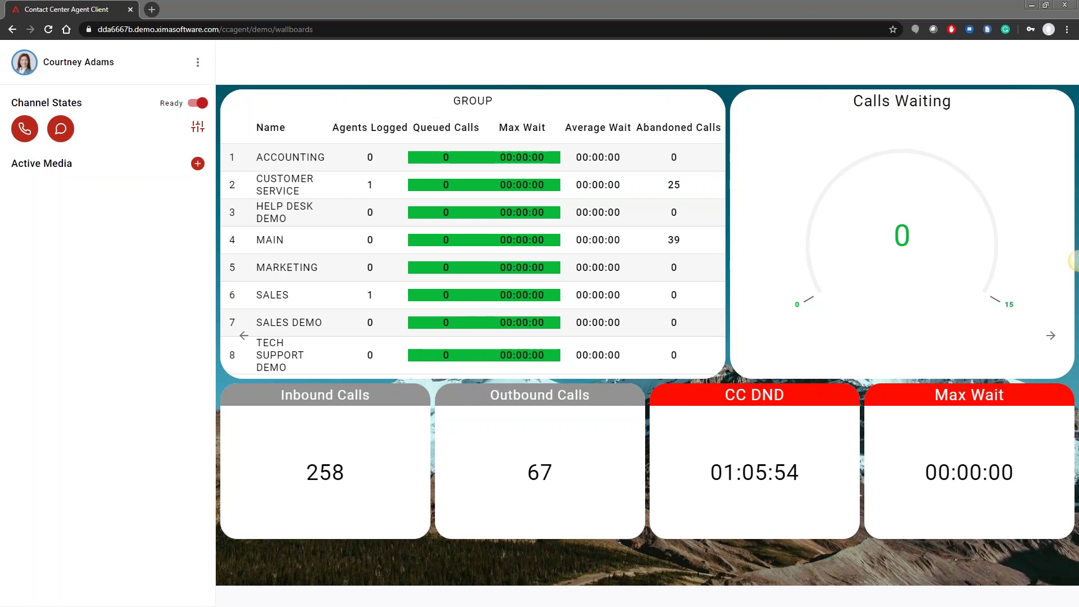
Step: View the agent's interaction history and open the record of the first ended chat listed
click(198, 65)
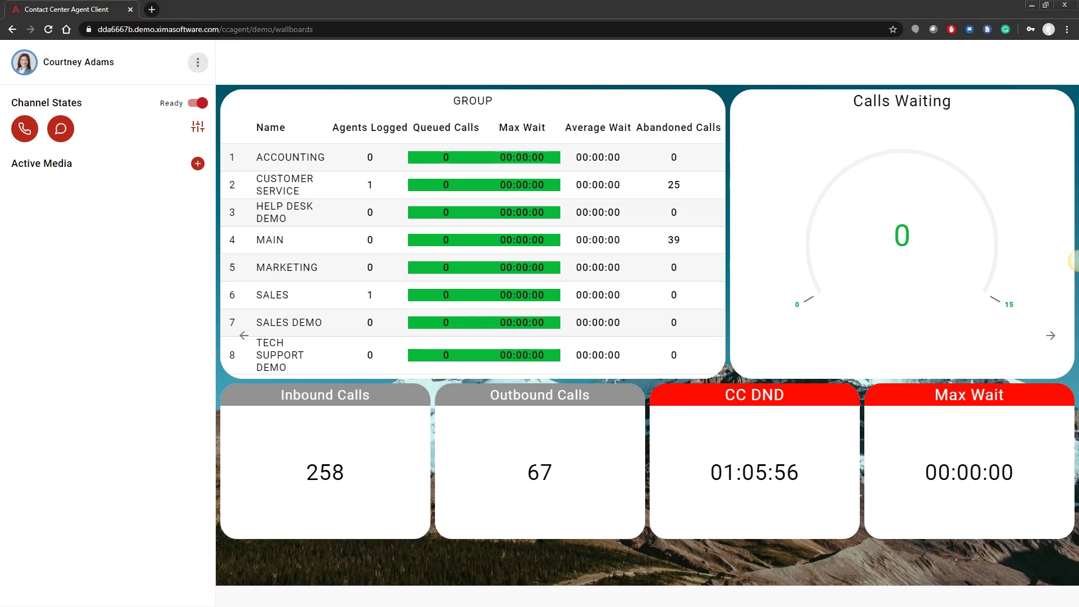
click(199, 63)
click(219, 111)
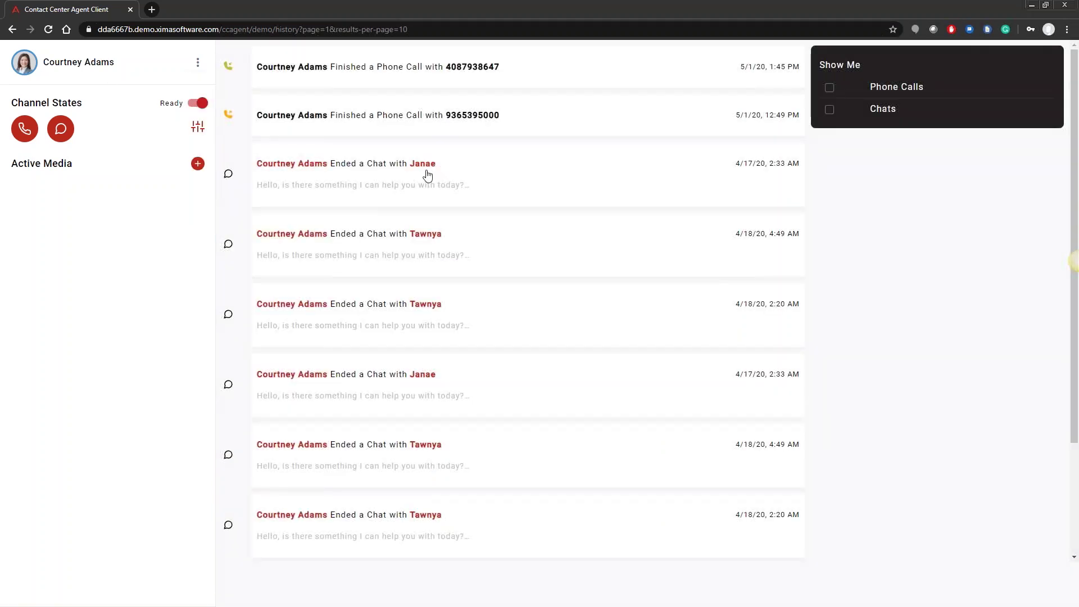
click(427, 174)
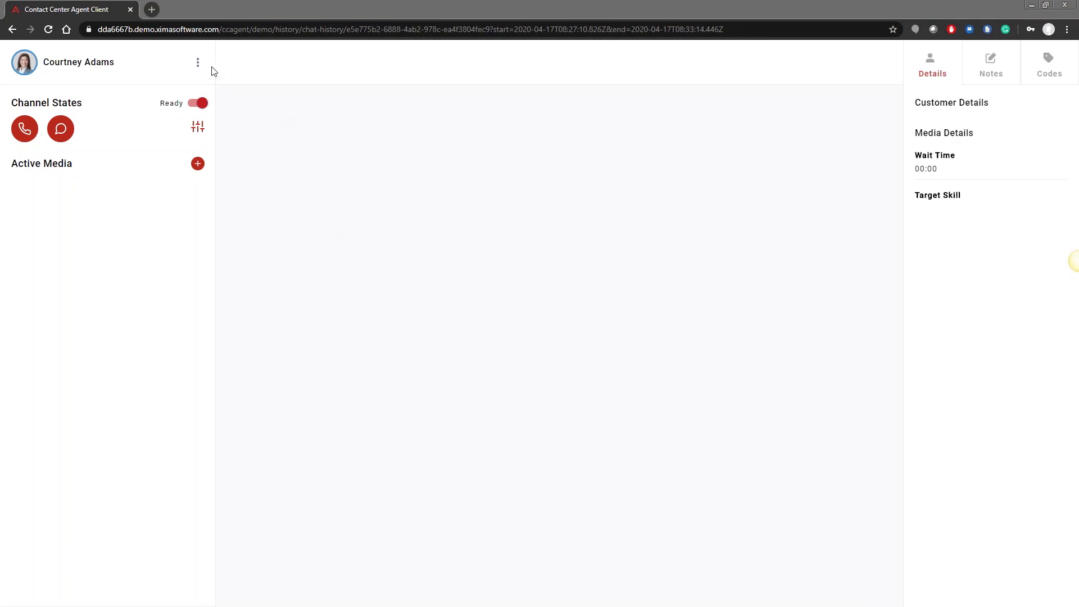
Step: Log the agent out of the contact center client
click(199, 62)
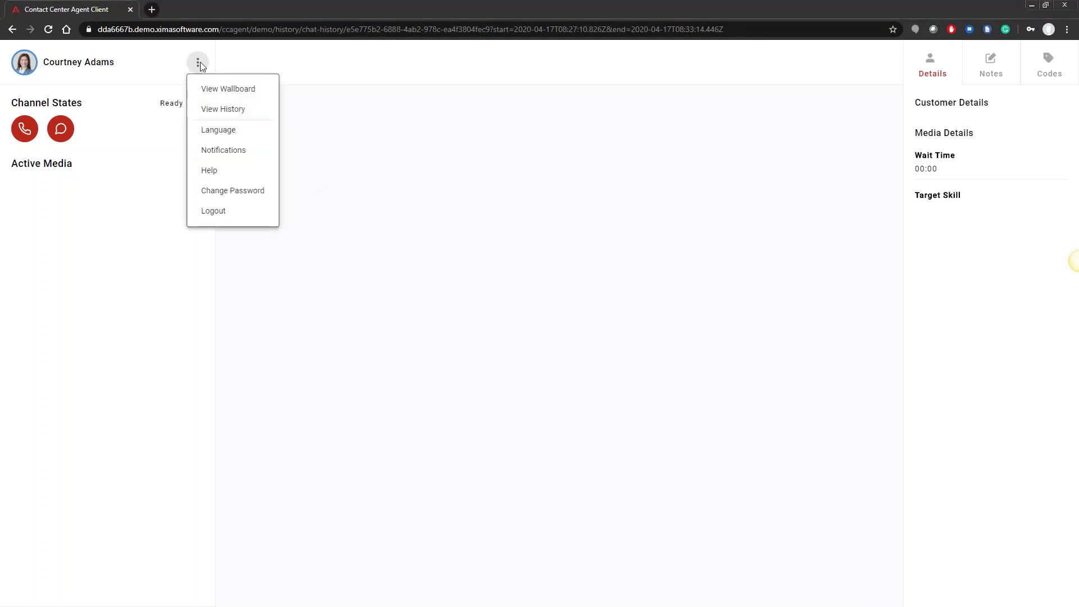
click(230, 223)
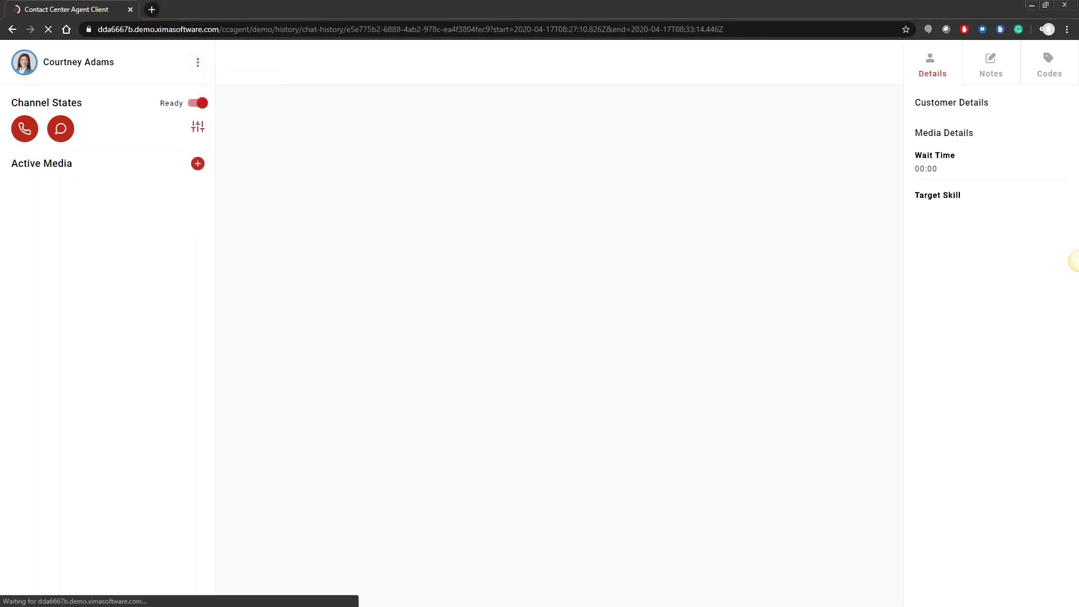